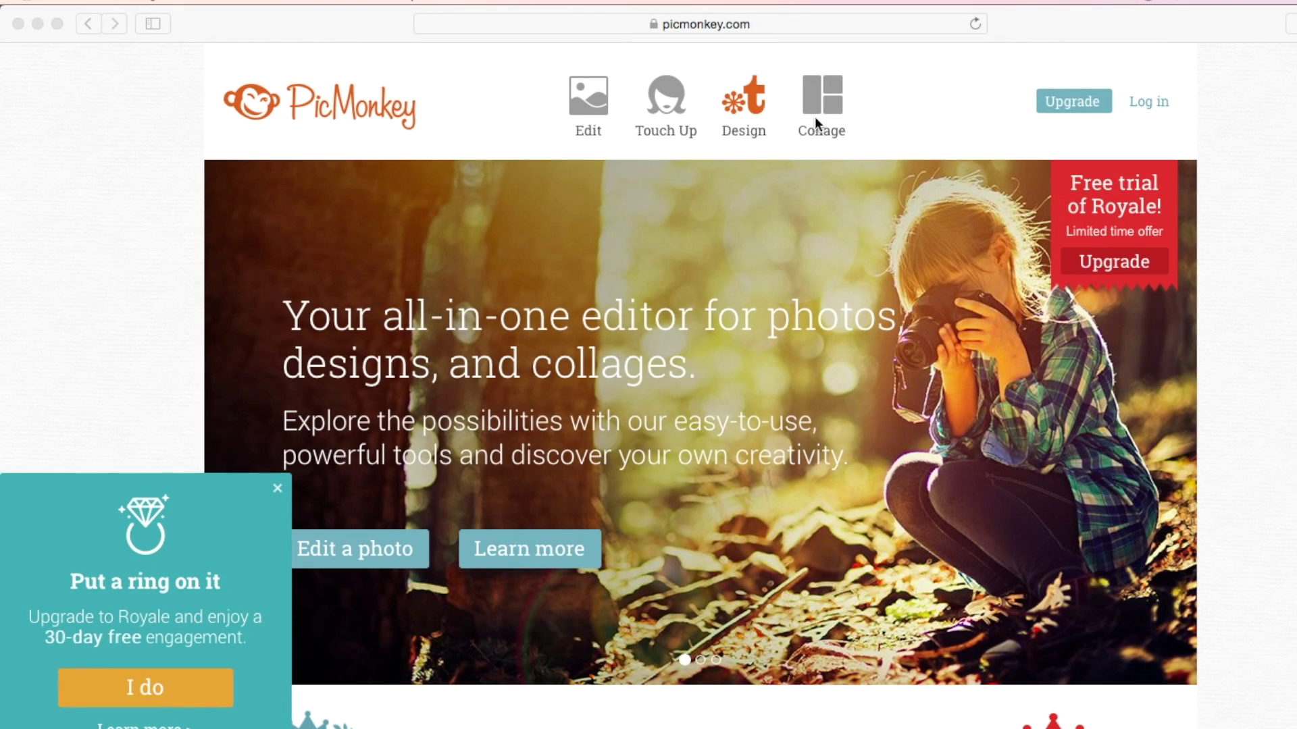
Start a new collage from PicMonkey's Collage option.
click(813, 100)
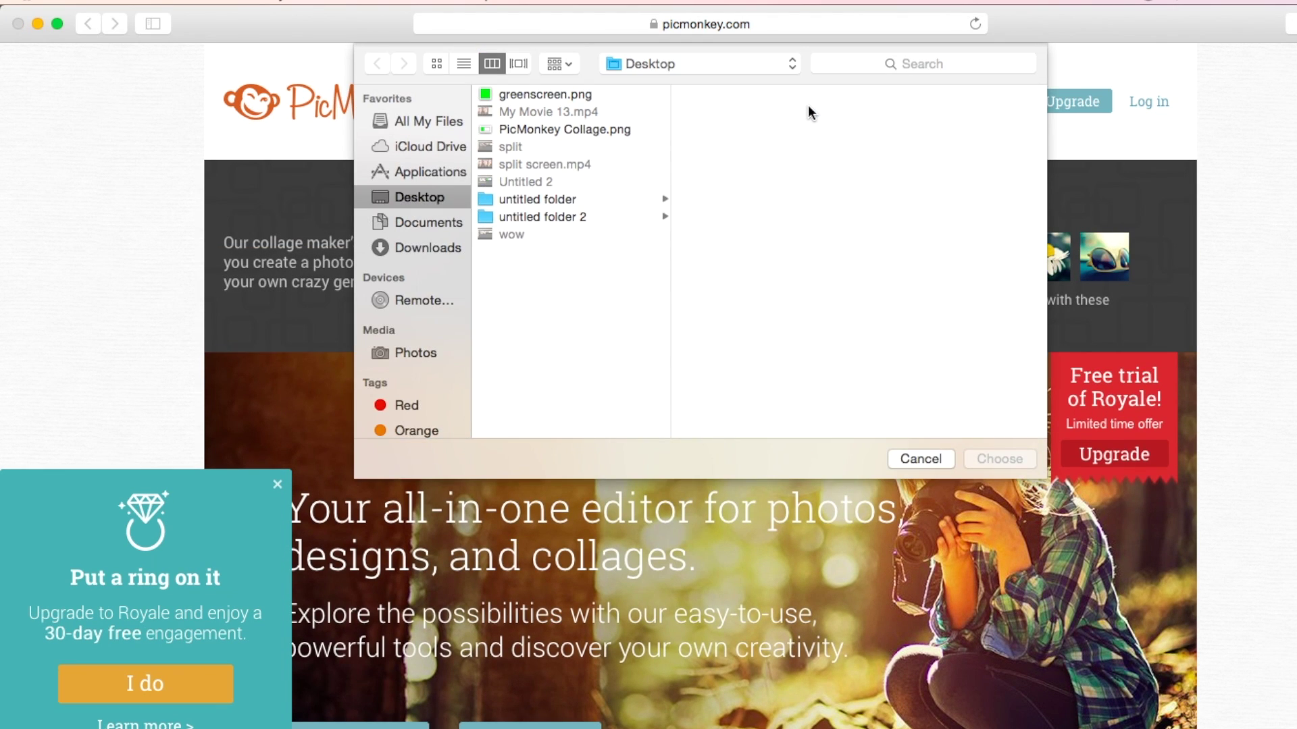
Upload greenscreen.png and choose the 2400x1200 three-panel Cards collage layout.
double_click(546, 94)
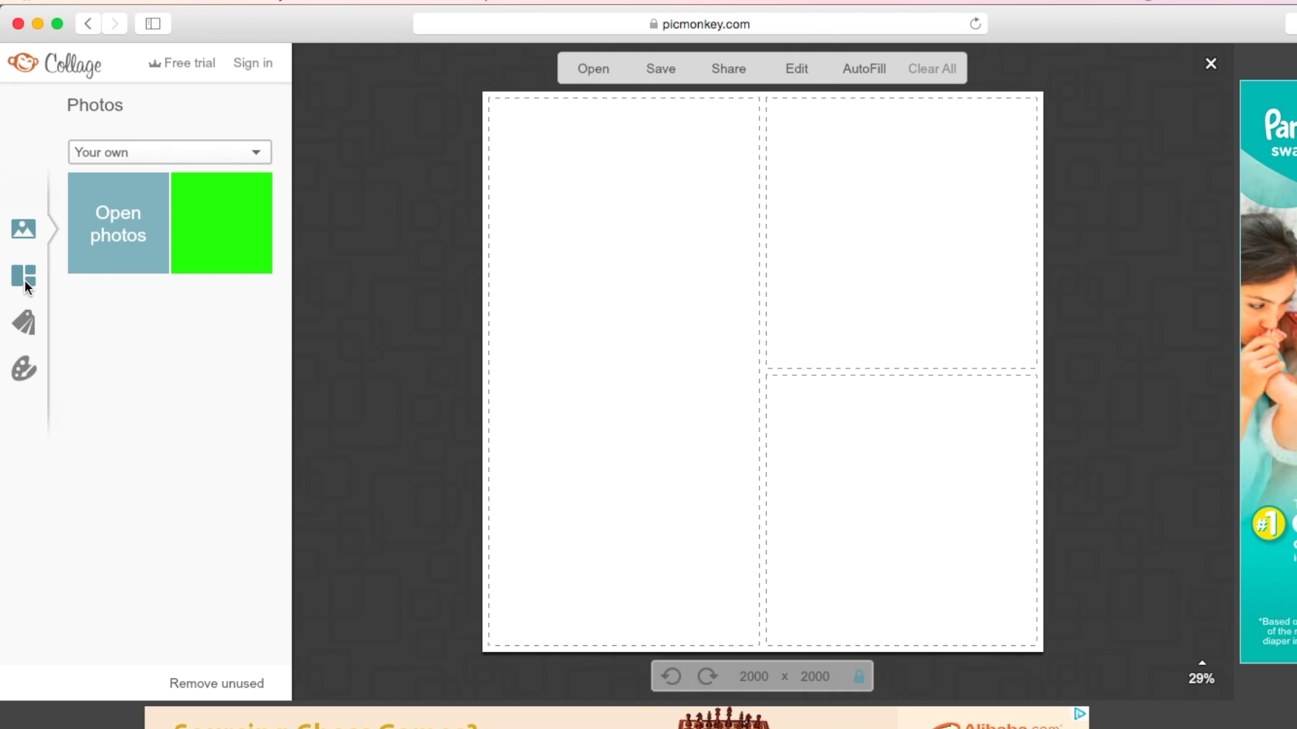
click(24, 280)
click(116, 234)
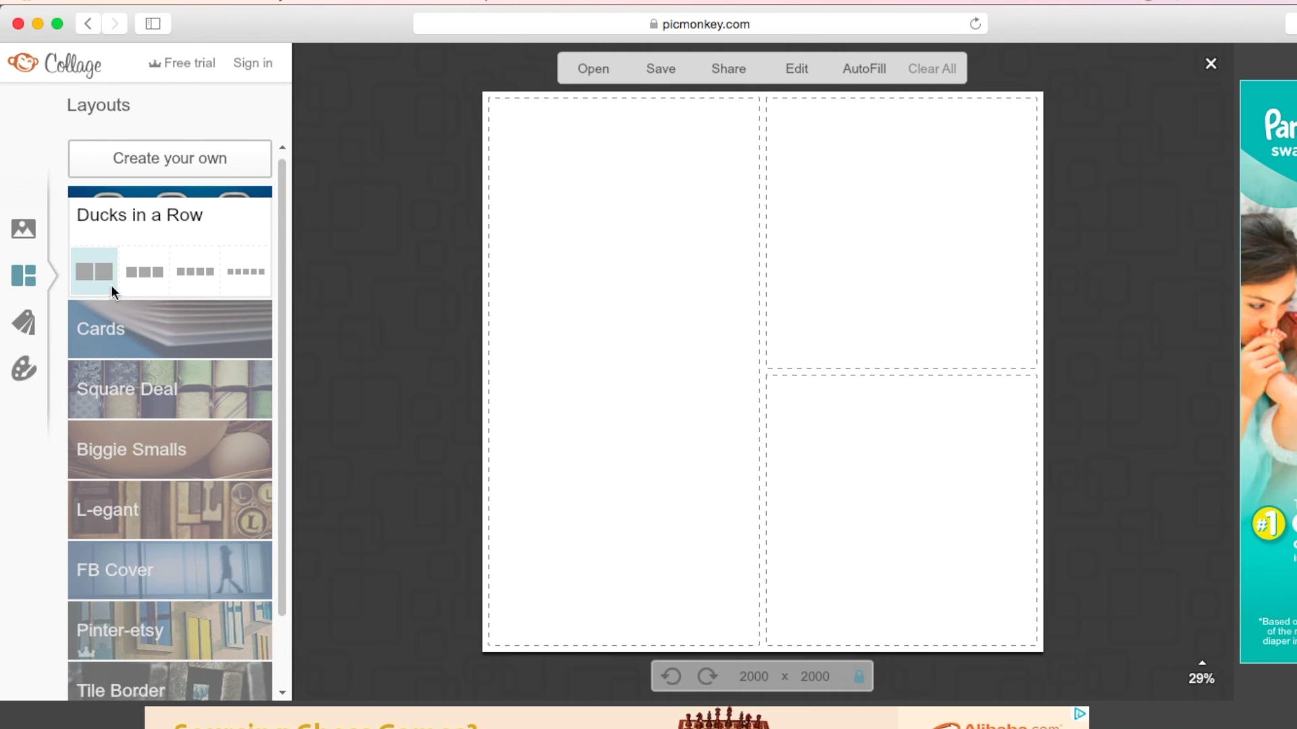
click(144, 278)
click(192, 273)
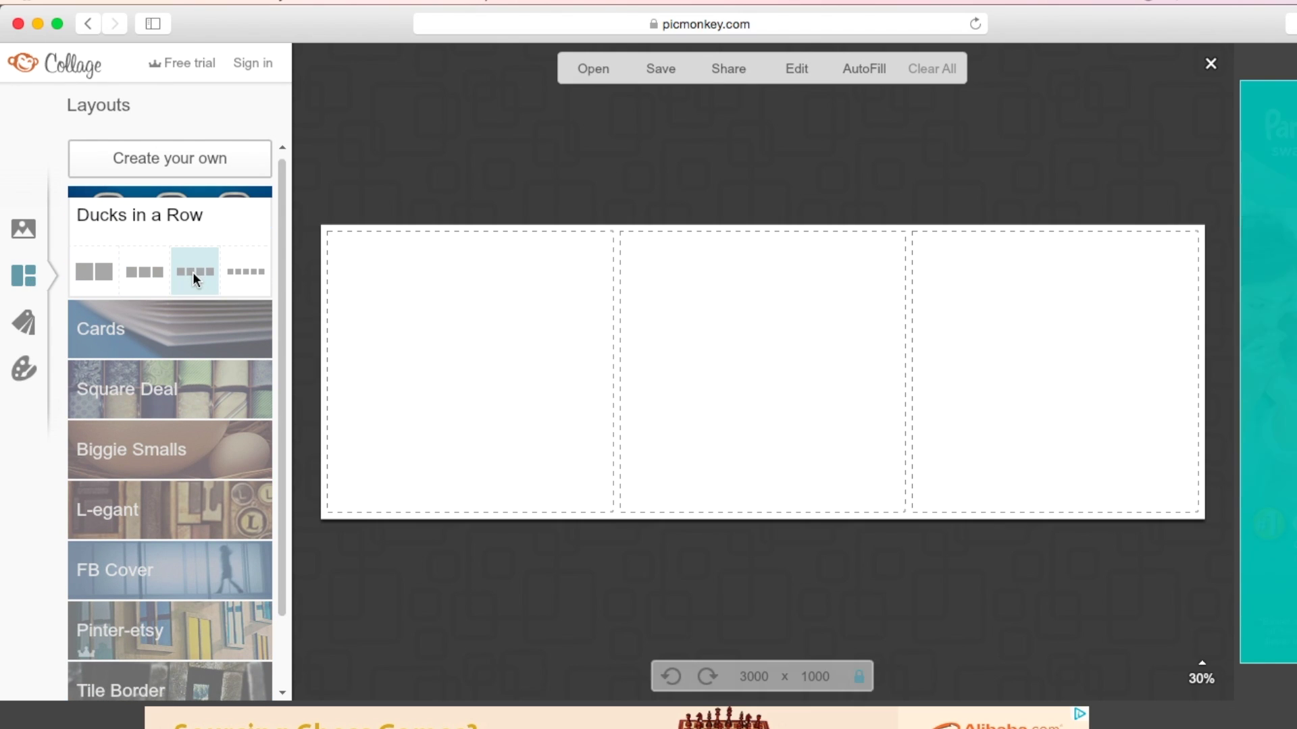
click(163, 331)
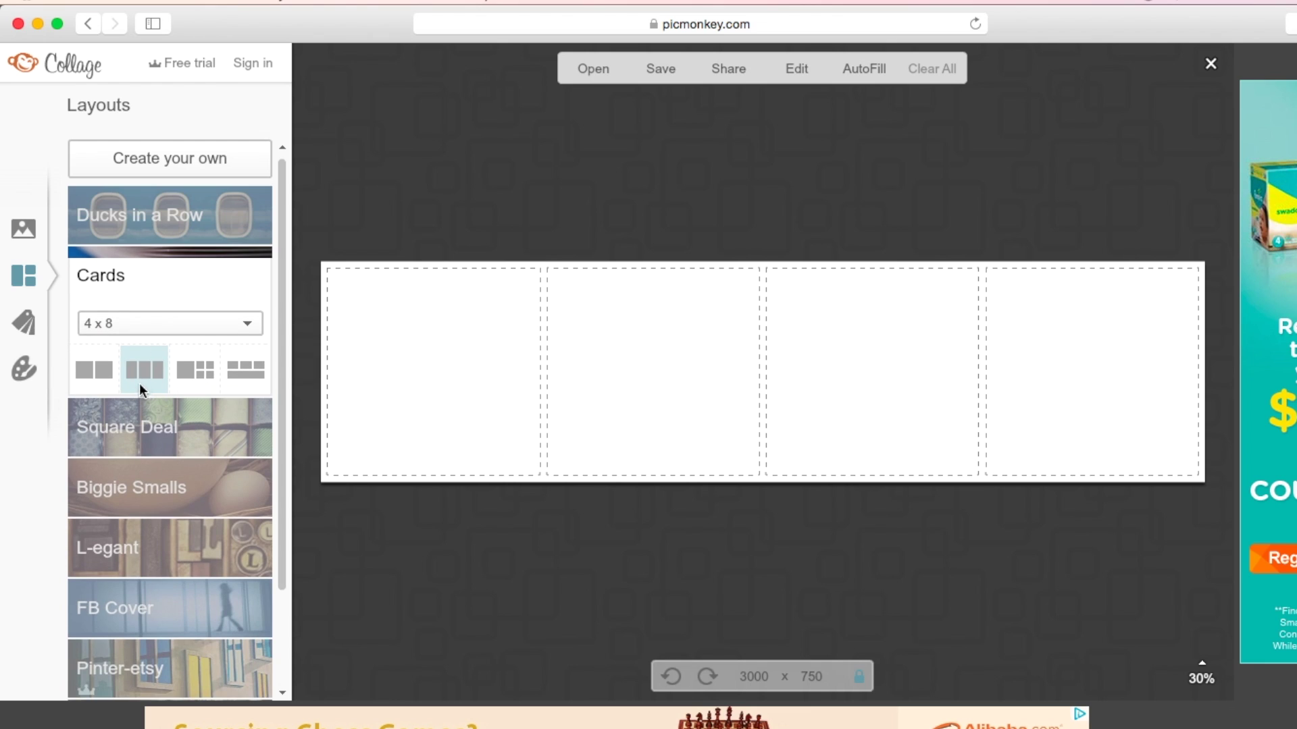
click(145, 376)
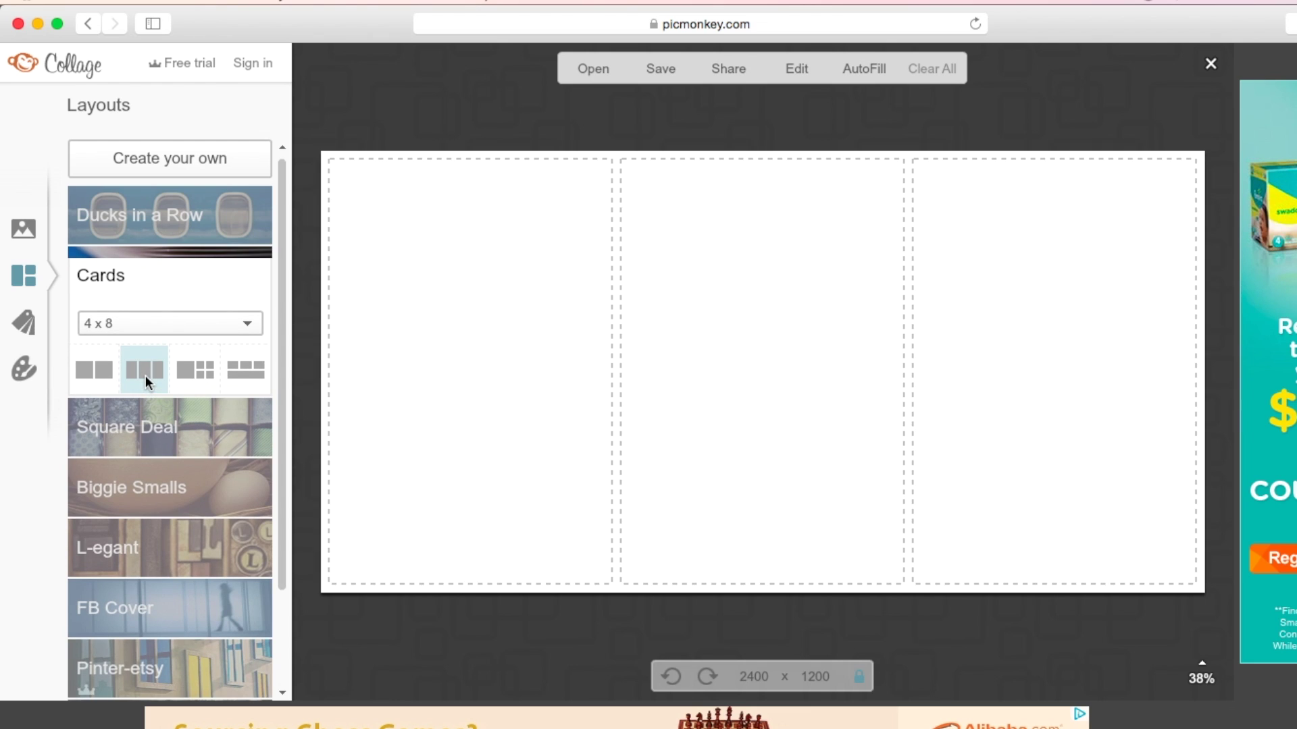
Place the green image in the first cell, set Spacing to 0, and save the collage.
click(27, 231)
drag(240, 235, 509, 418)
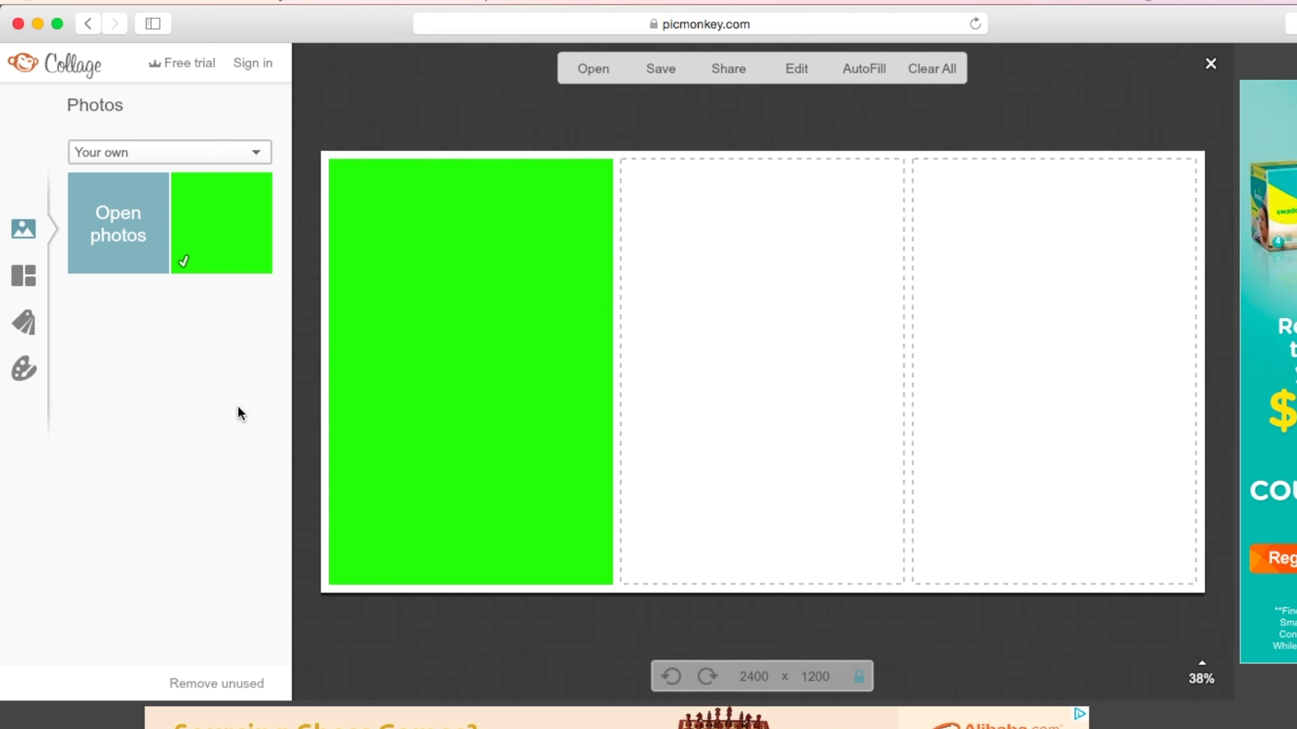
click(25, 373)
mouse_move(87, 156)
mouse_down()
mouse_move(107, 158)
mouse_move(77, 159)
mouse_up()
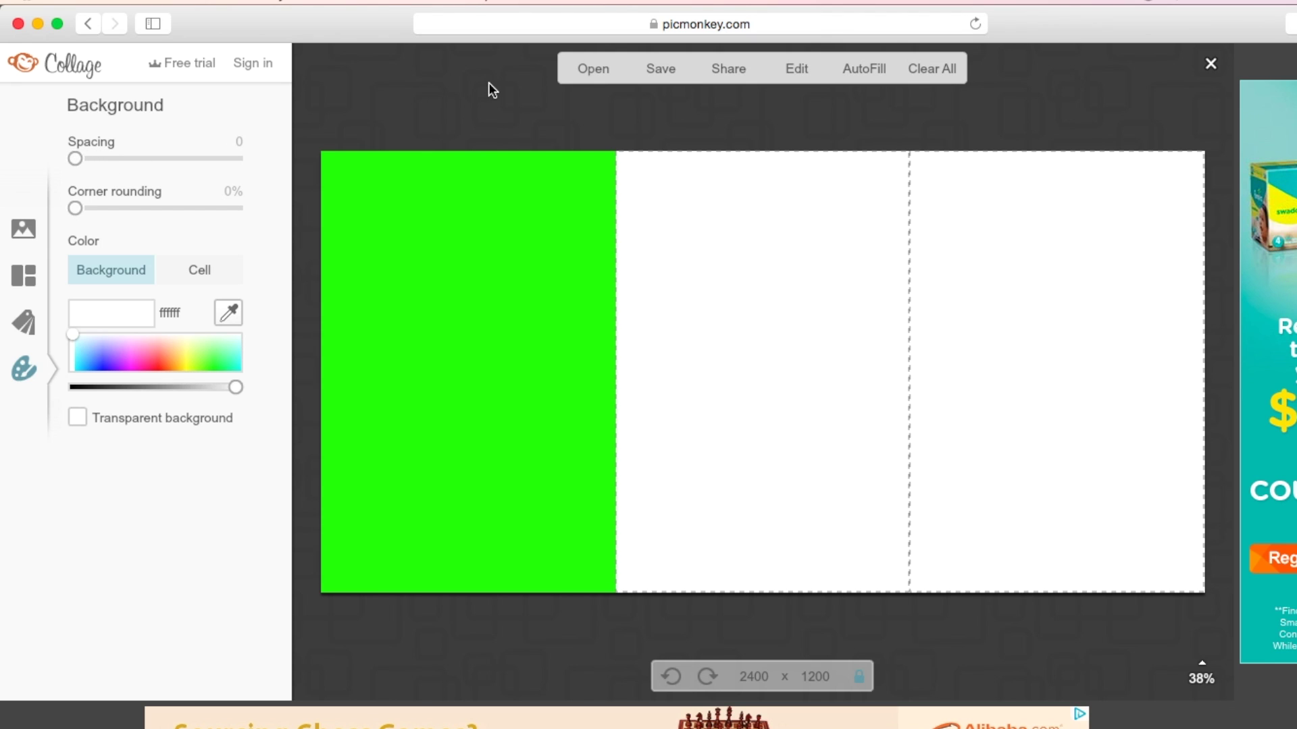
click(638, 73)
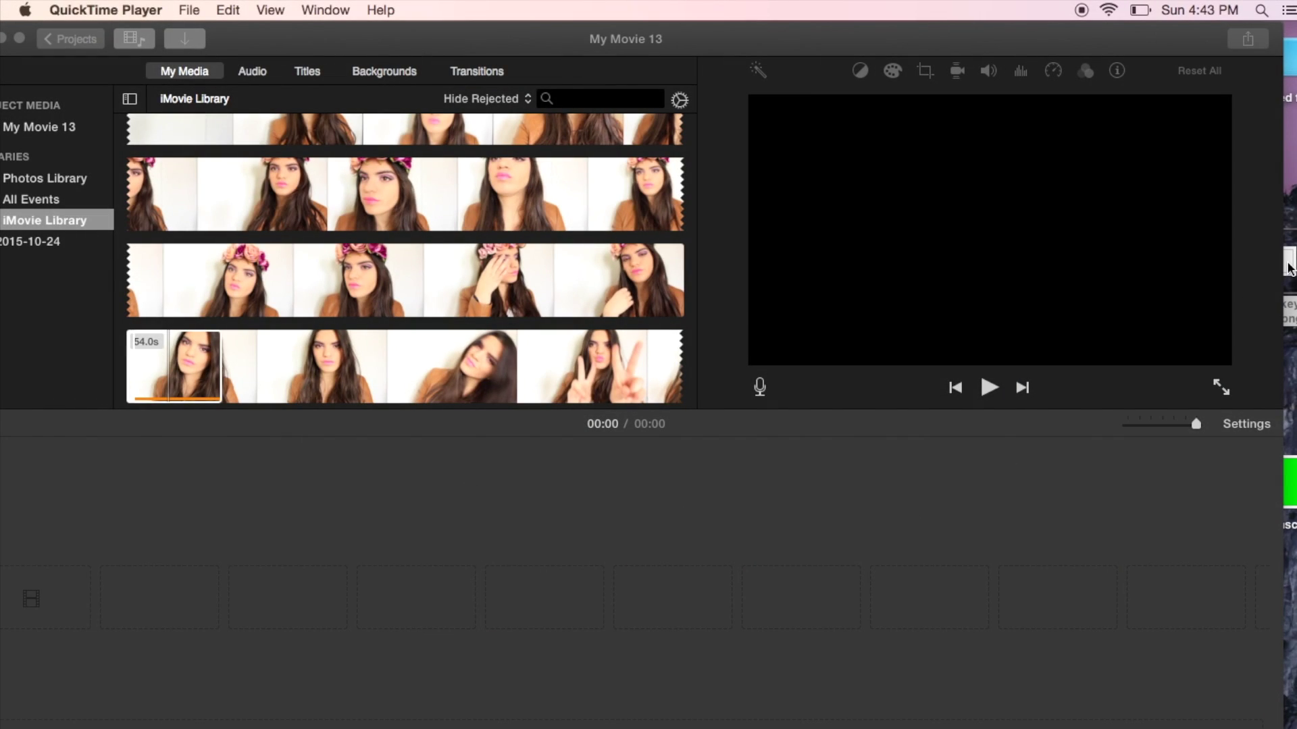
Add PicMonkey Collage.png to the timeline, crop it to Fit, and select the 54.0s face clip.
drag(1288, 268, 660, 594)
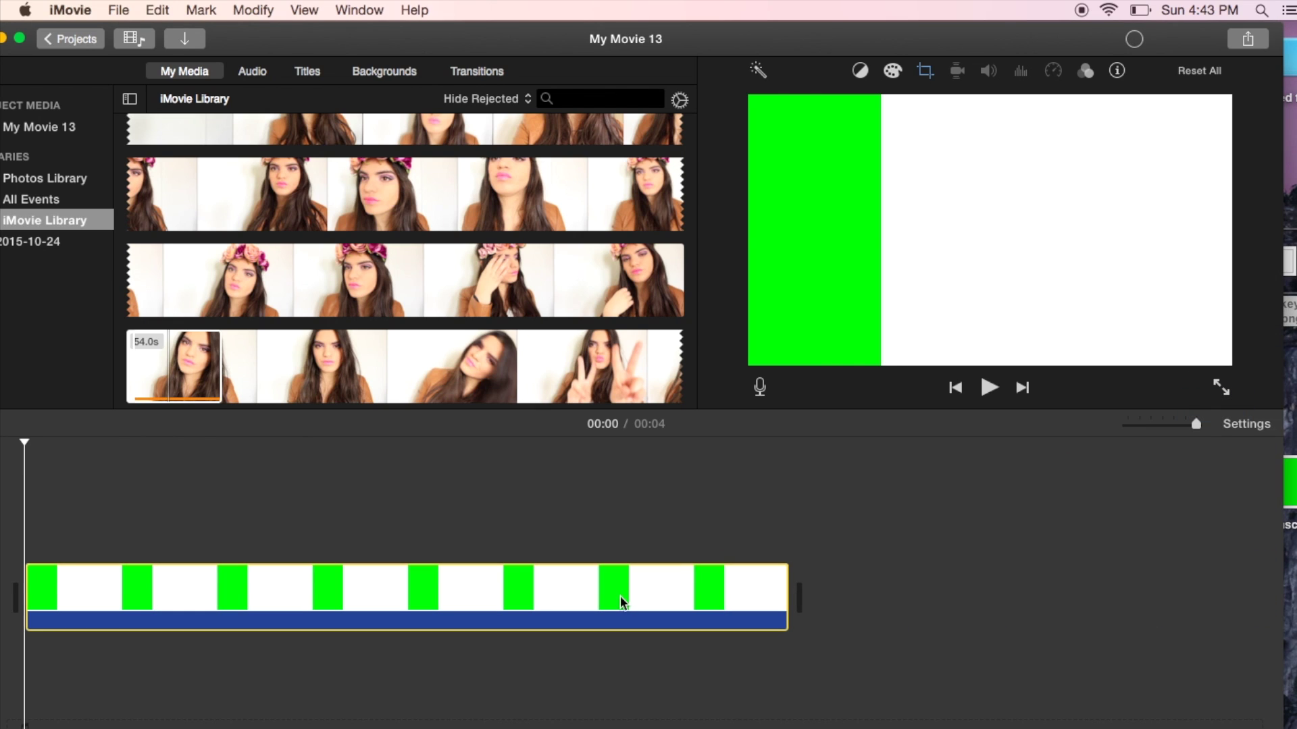
click(925, 70)
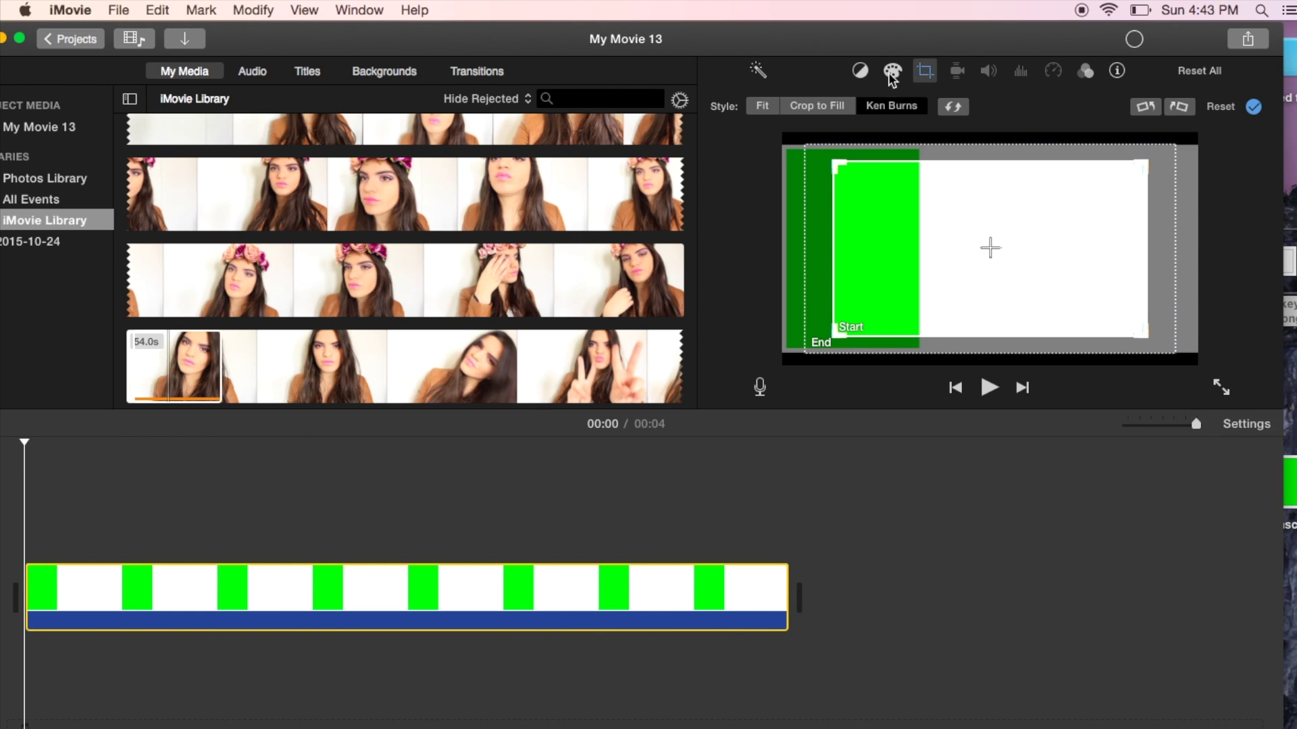
click(762, 107)
click(536, 440)
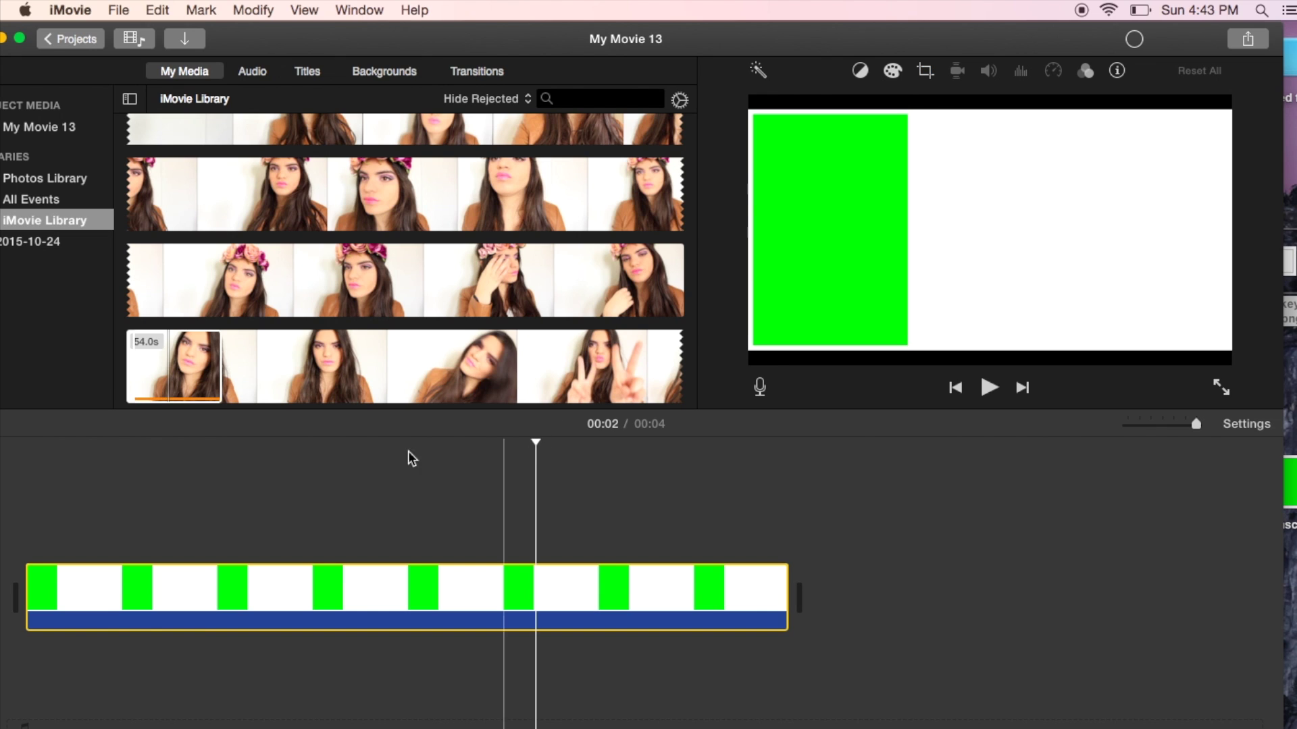
click(154, 378)
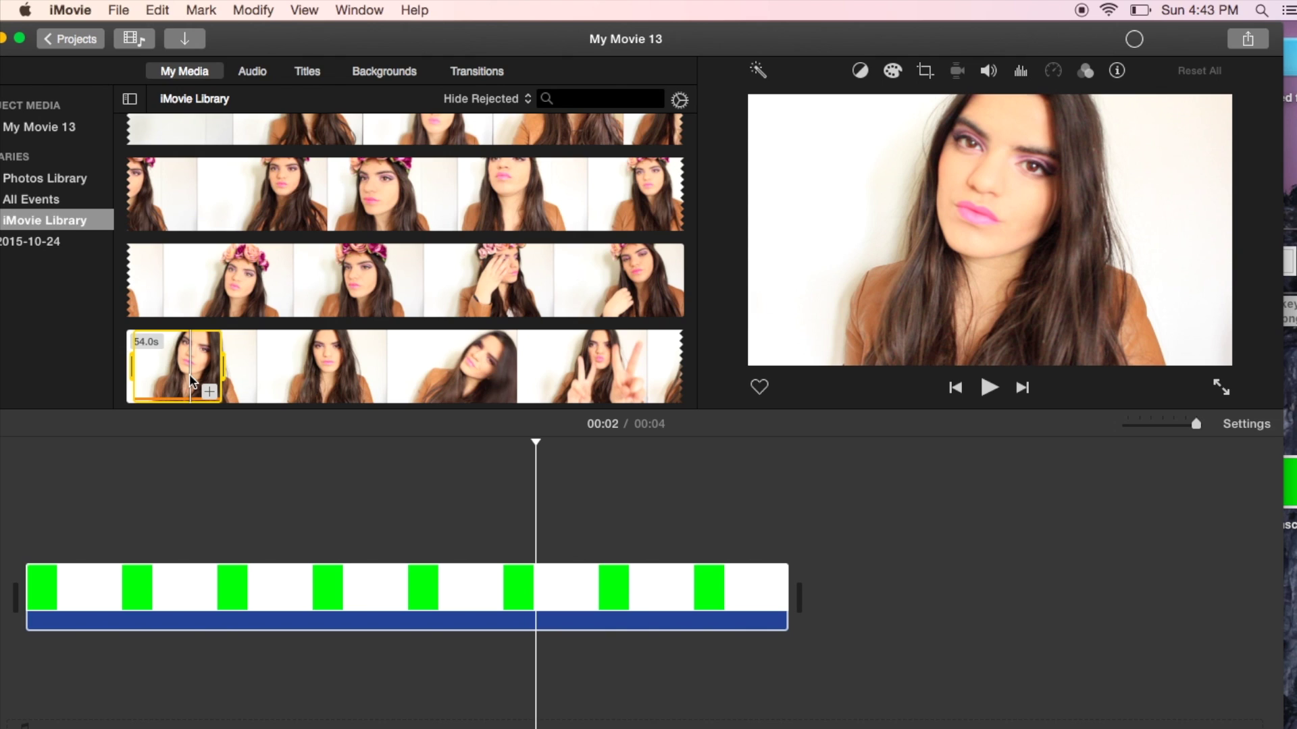
mouse_move(190, 378)
Crop both sides of the 54.0s clip inward to a narrow strip framing the woman's face.
click(925, 72)
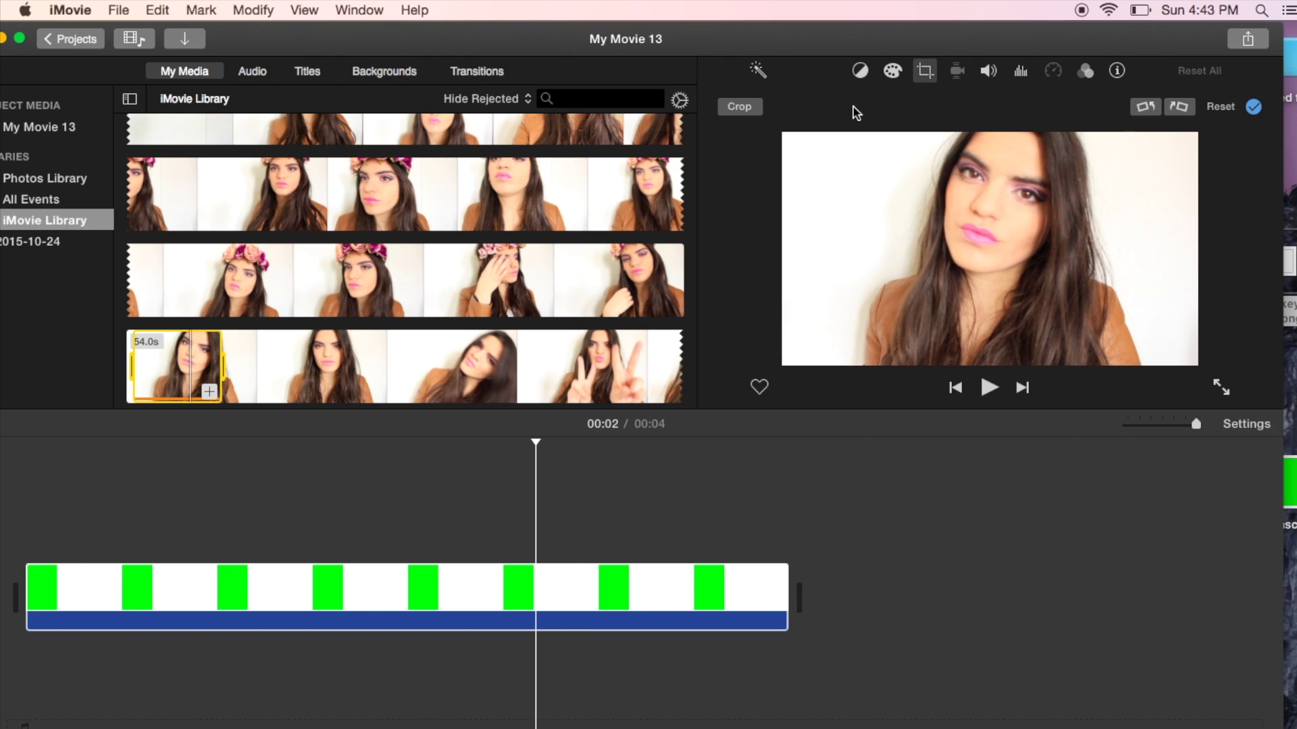
click(739, 106)
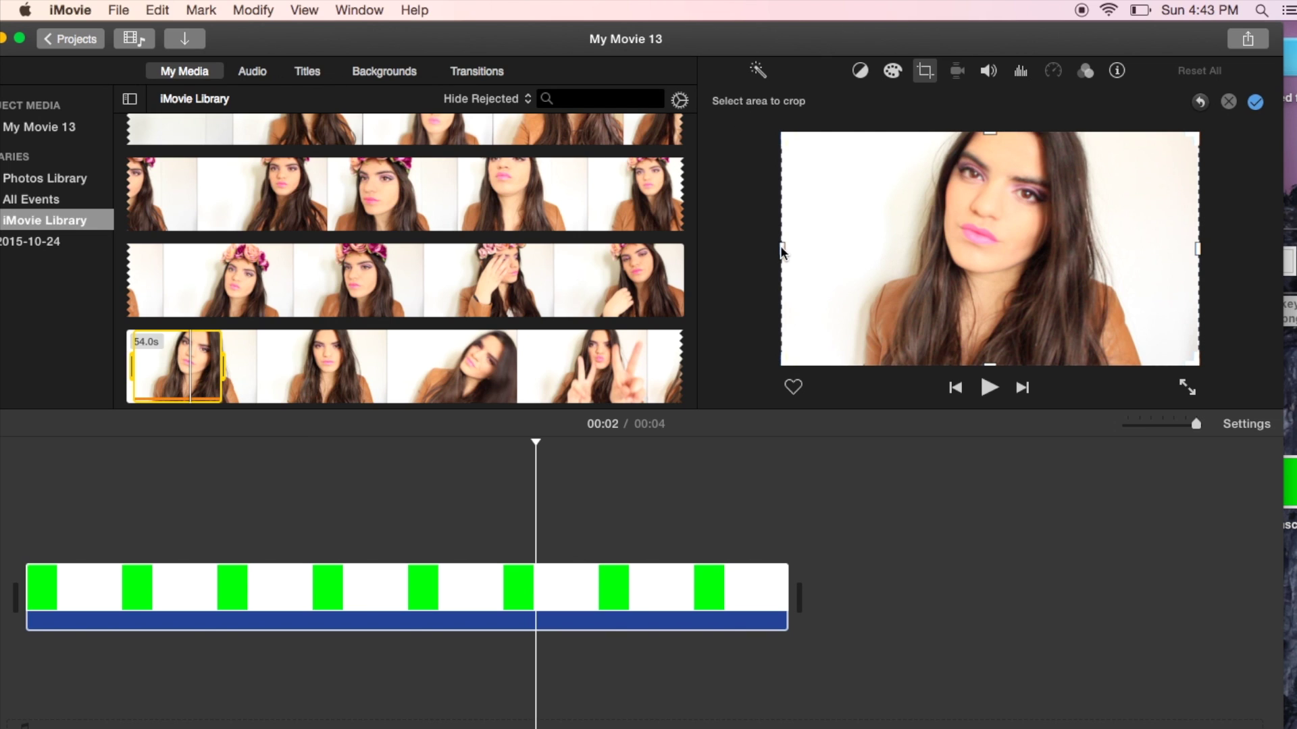
drag(781, 249, 910, 278)
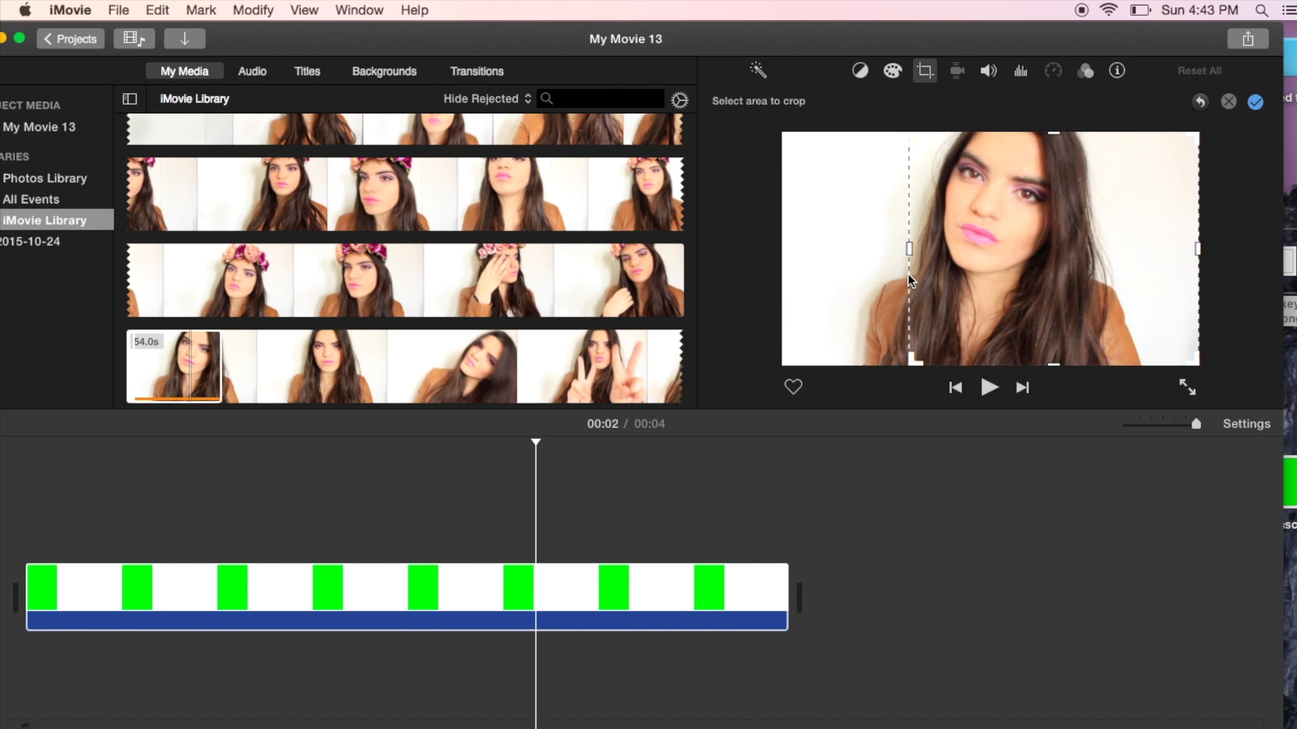
drag(1198, 249, 1094, 249)
key(Return)
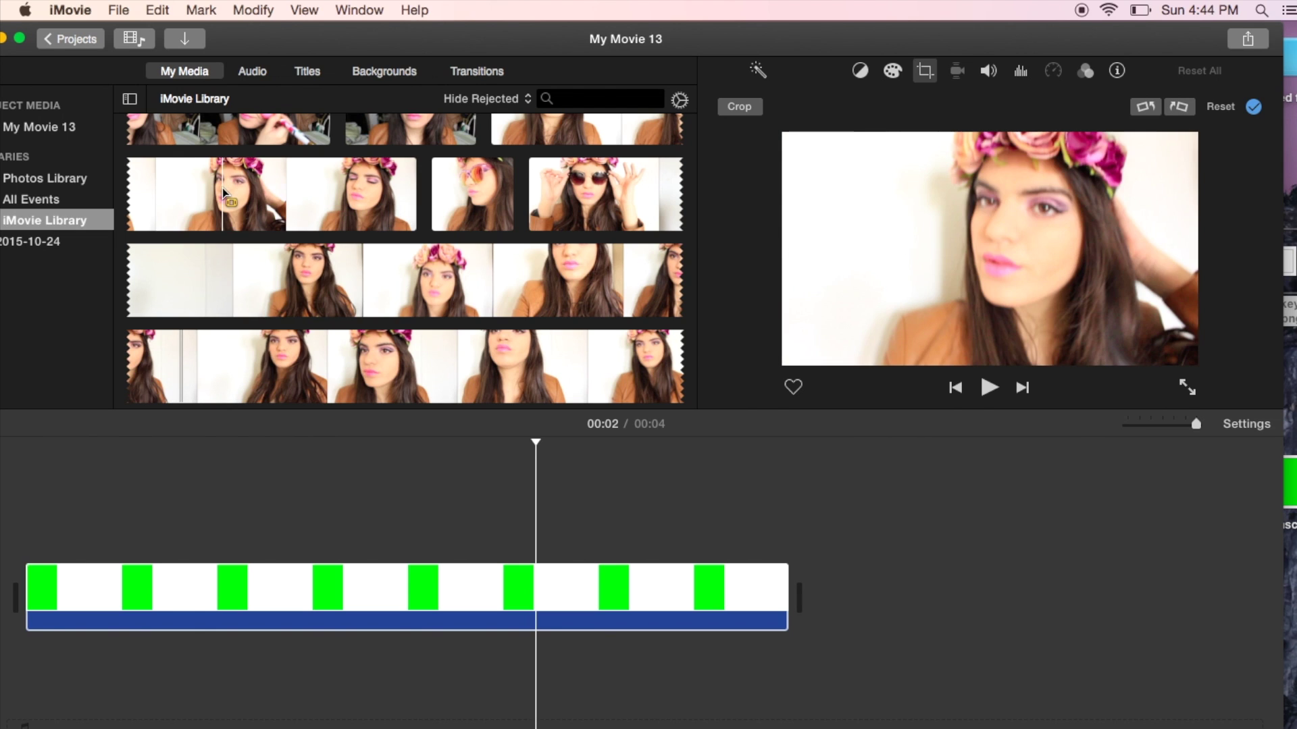
Connect the cropped 54.0s face clip above the green collage clip as a cutaway.
scroll(322, 365, down, 10)
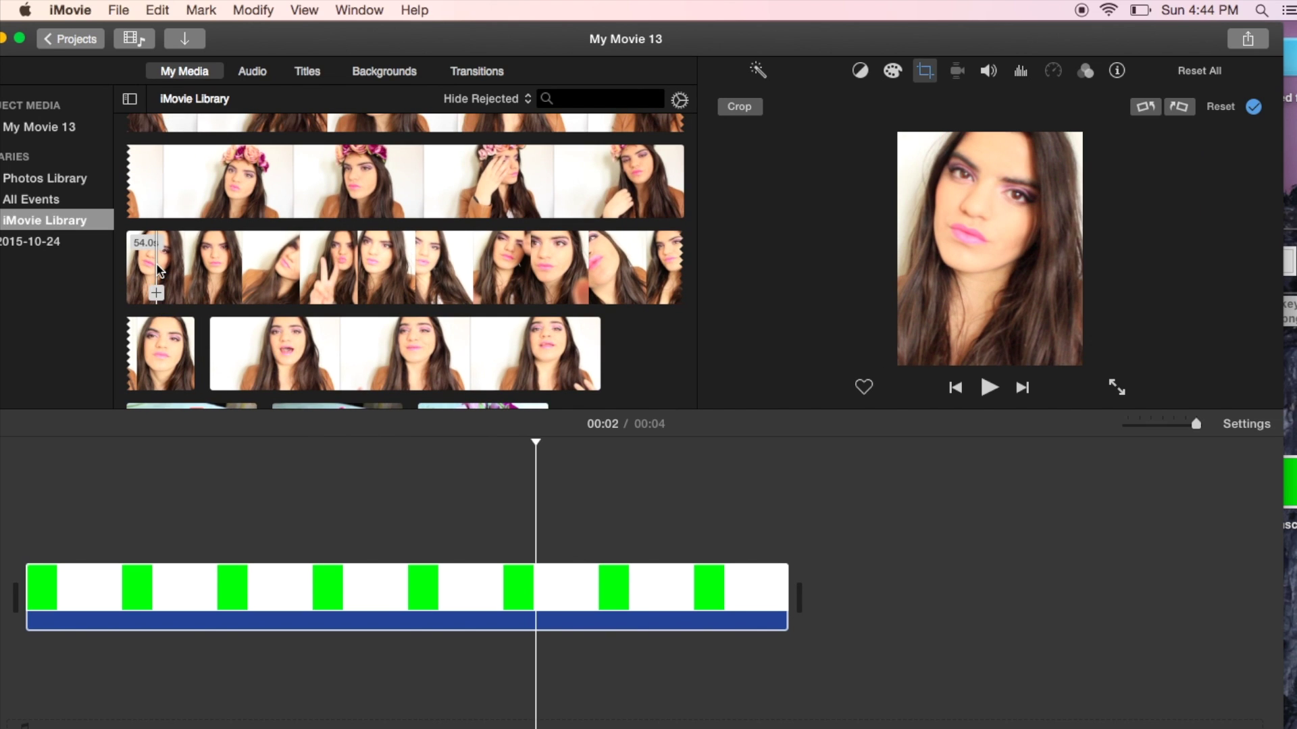
click(157, 271)
drag(160, 271, 23, 495)
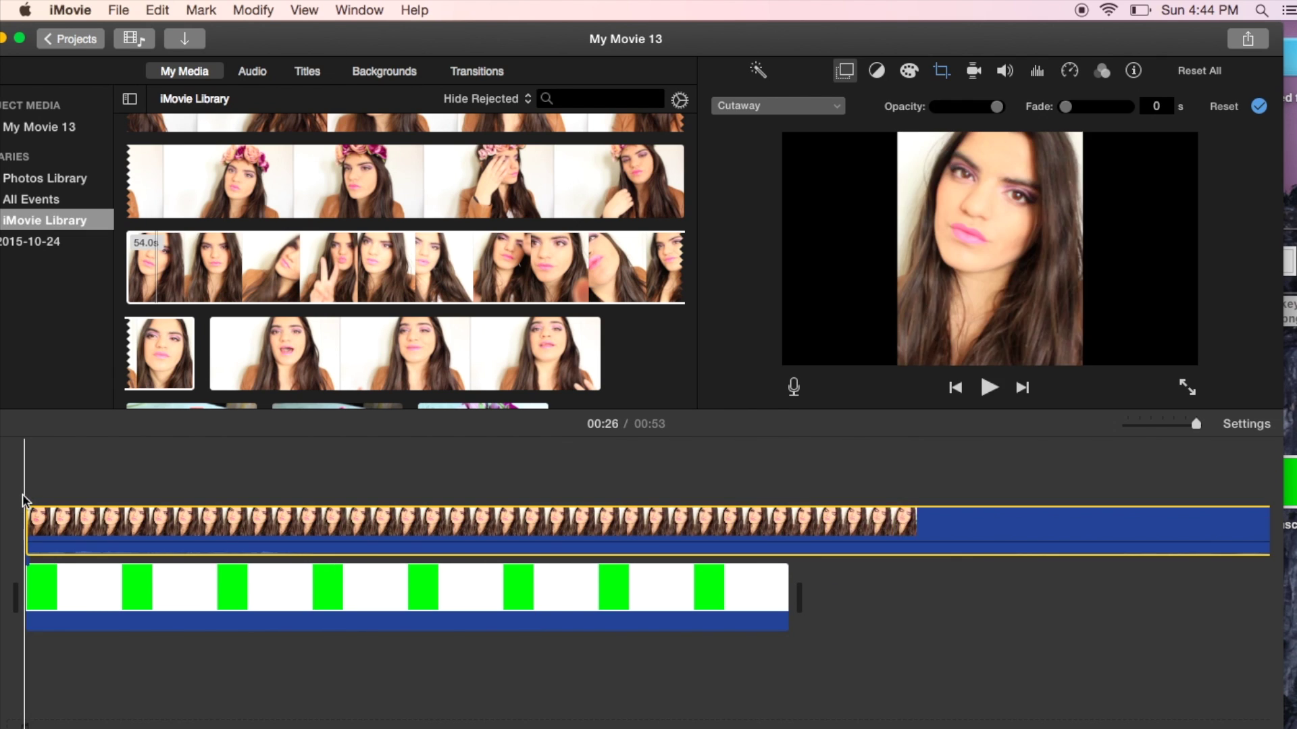
click(533, 528)
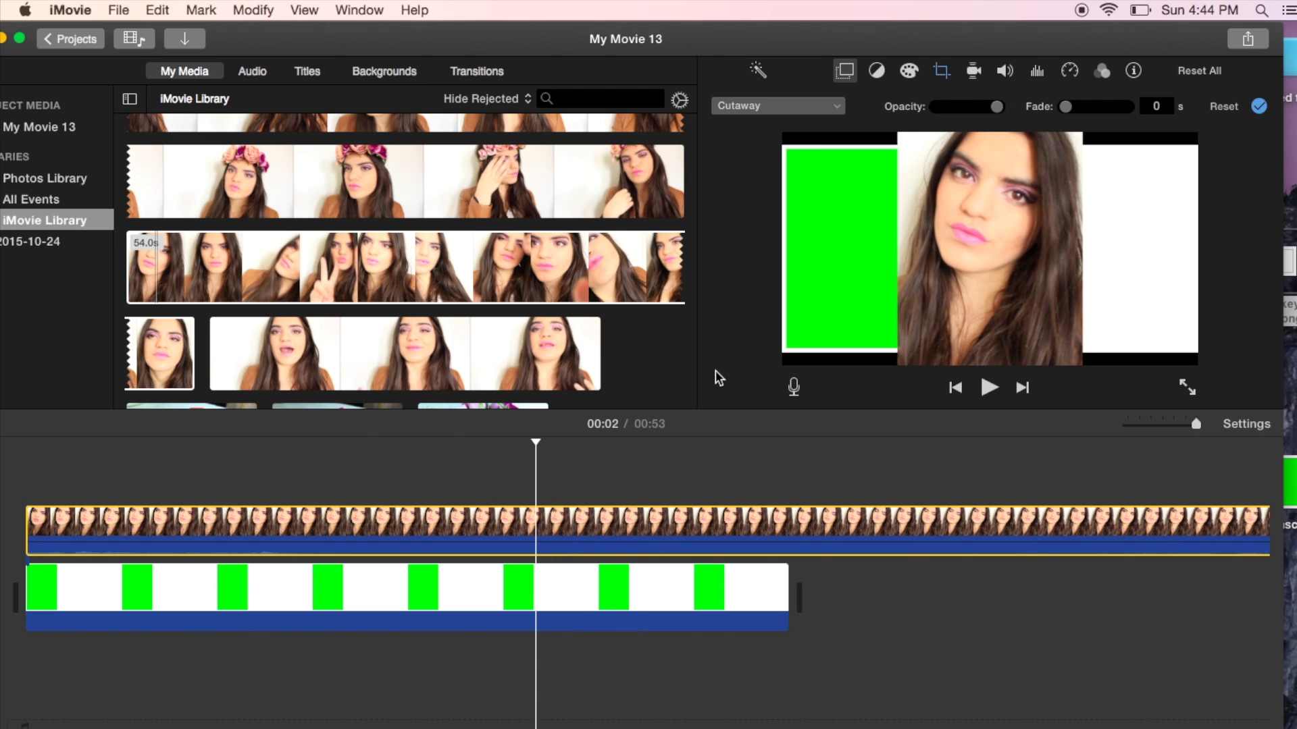
click(793, 108)
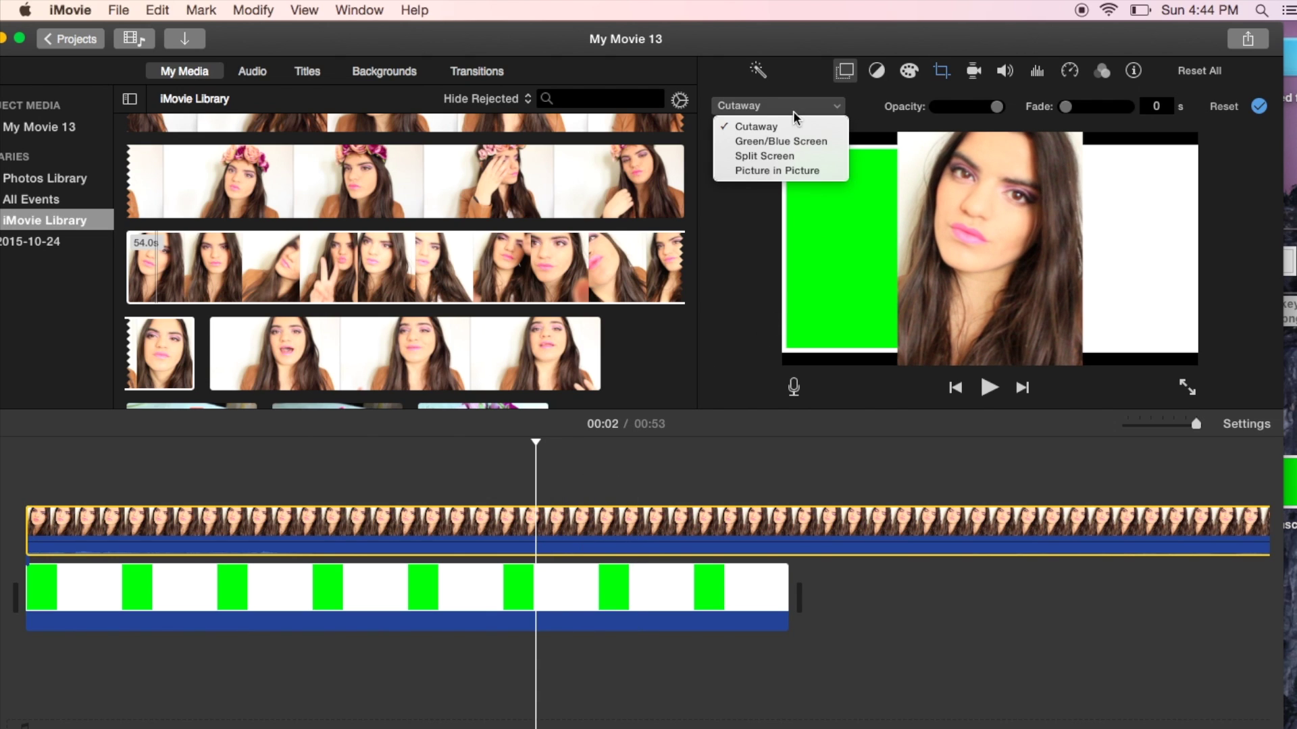
Make the face overlay a Picture in Picture inset over the left green panel with 0-second dissolve.
click(814, 171)
drag(1098, 206, 916, 353)
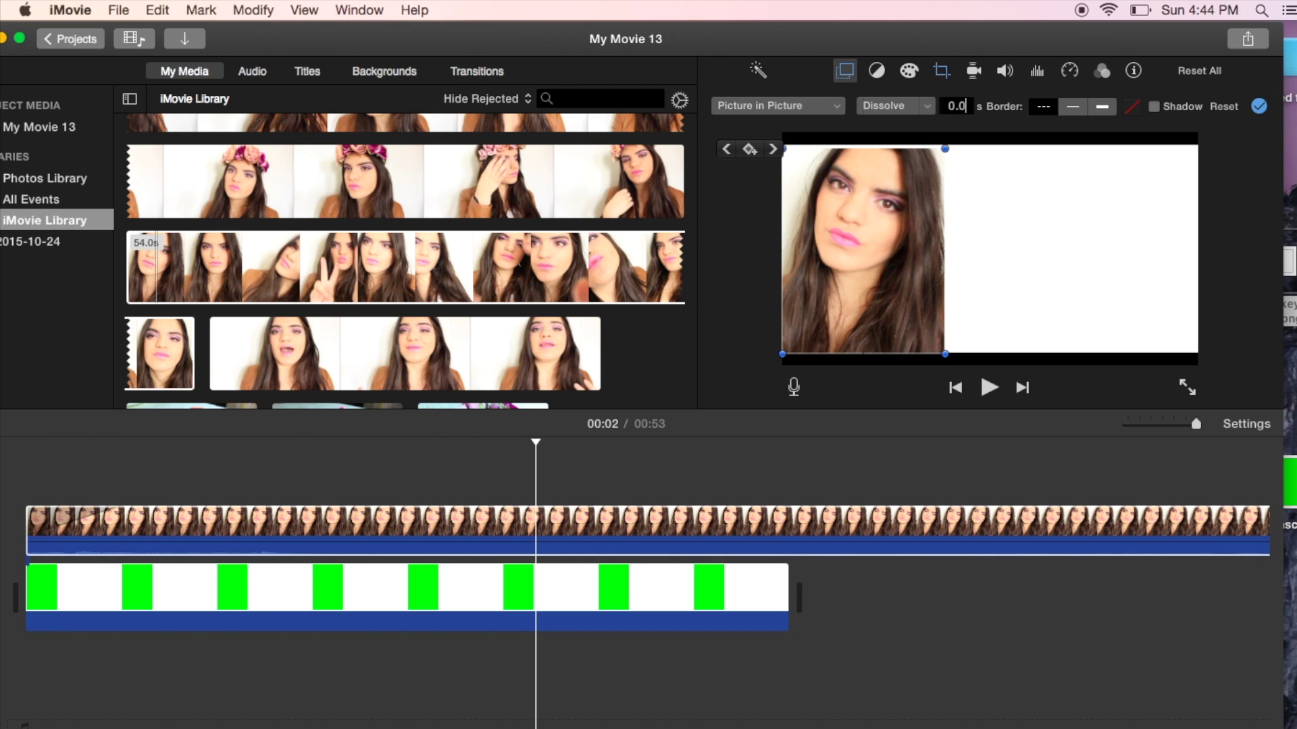
key(Return)
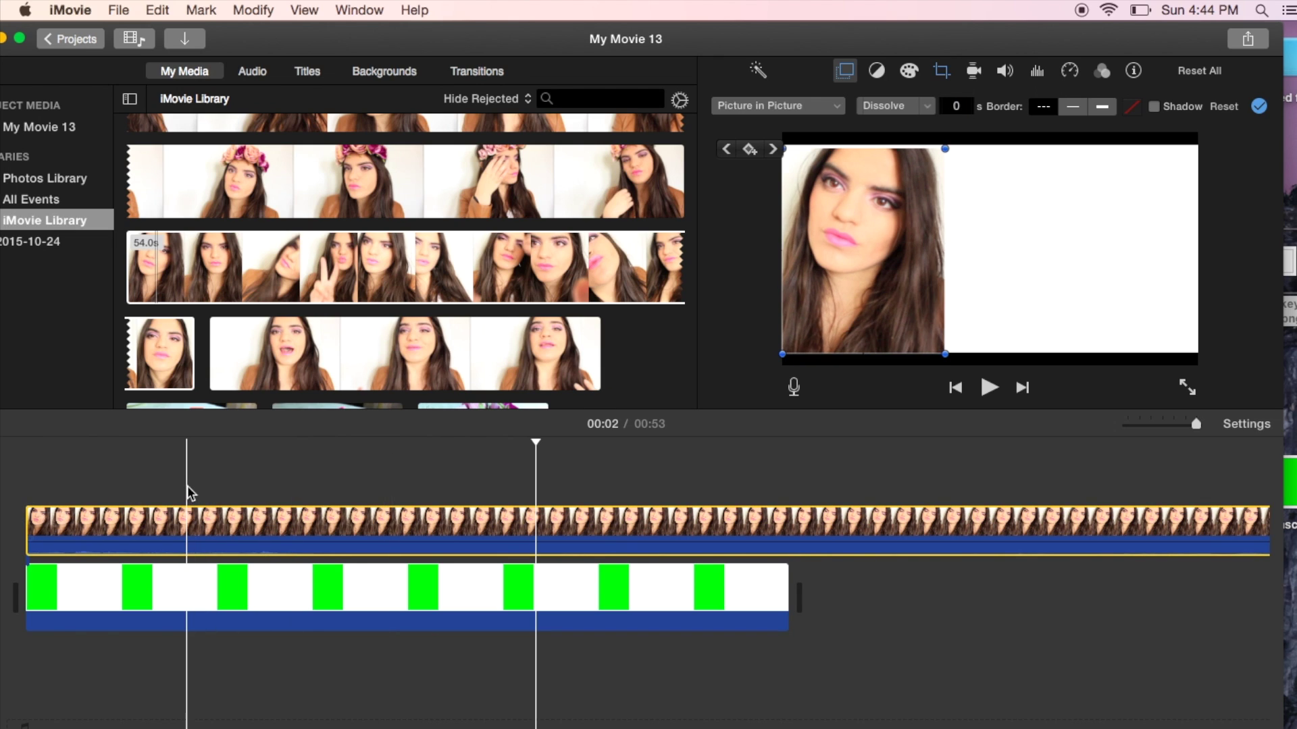
click(105, 473)
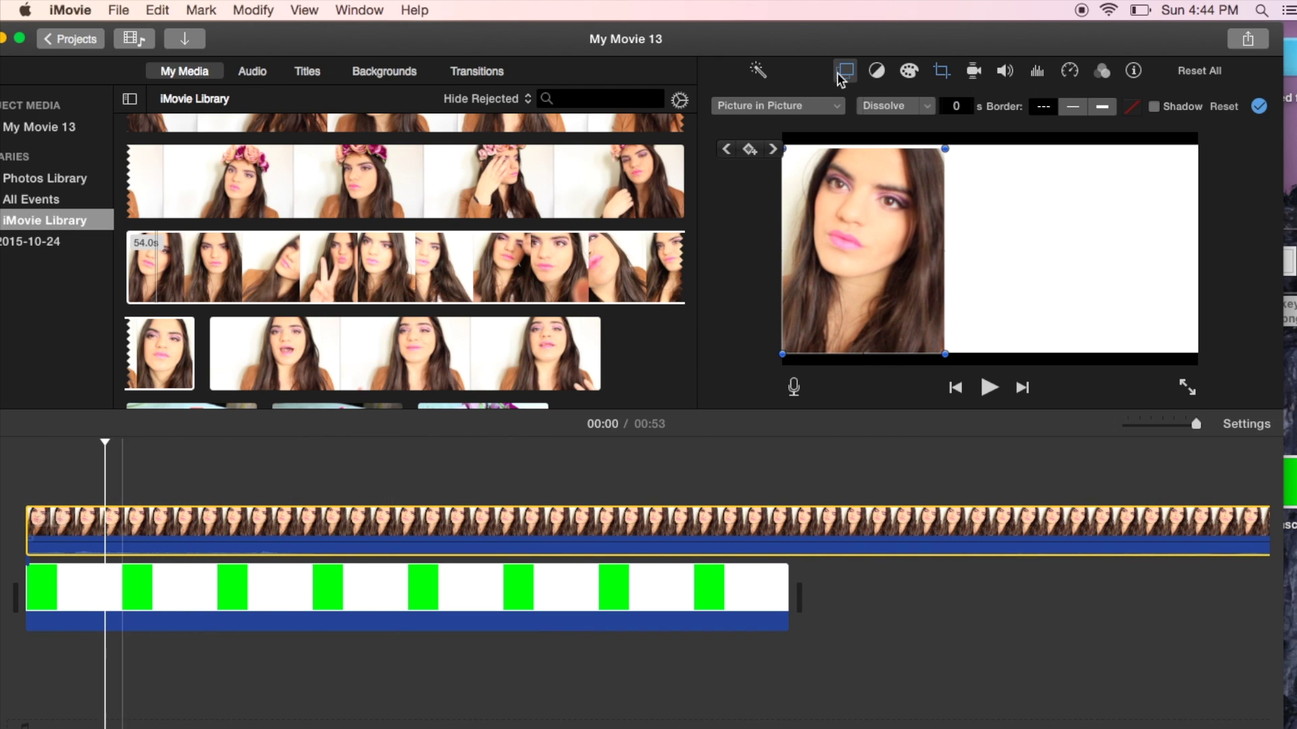
click(1005, 71)
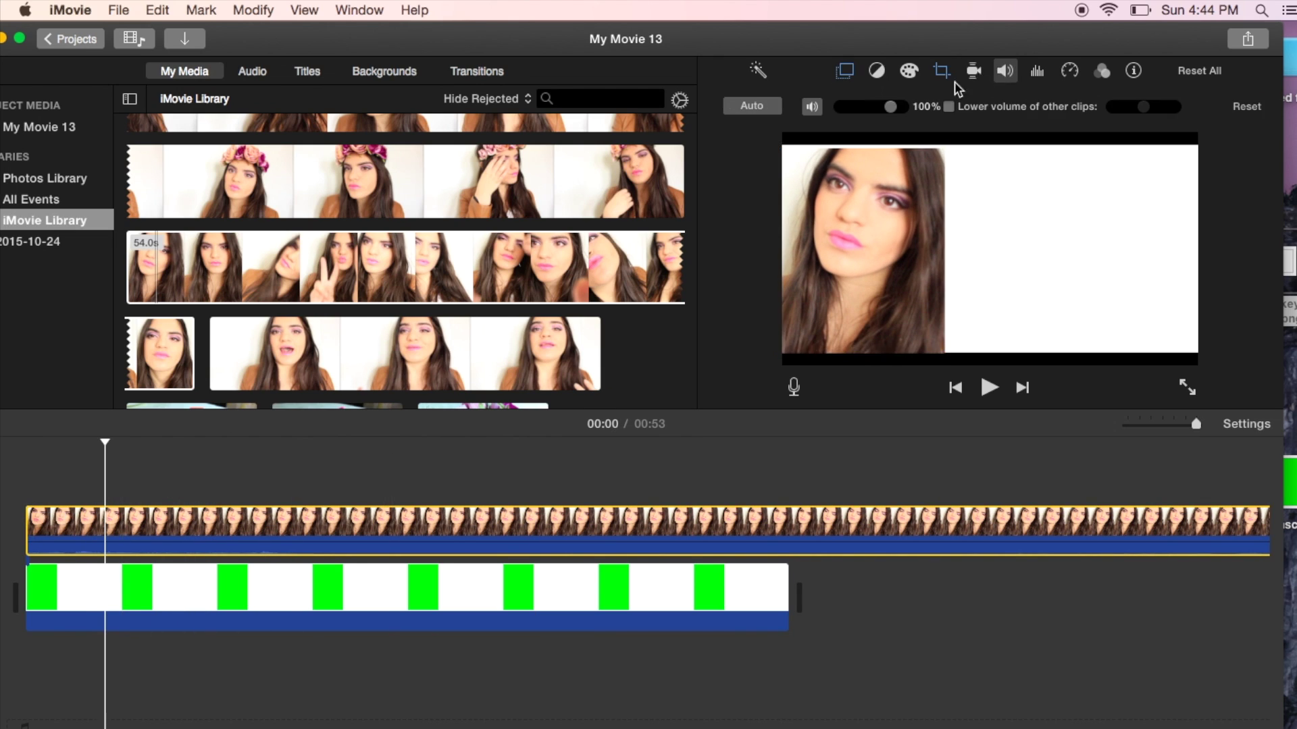
click(327, 588)
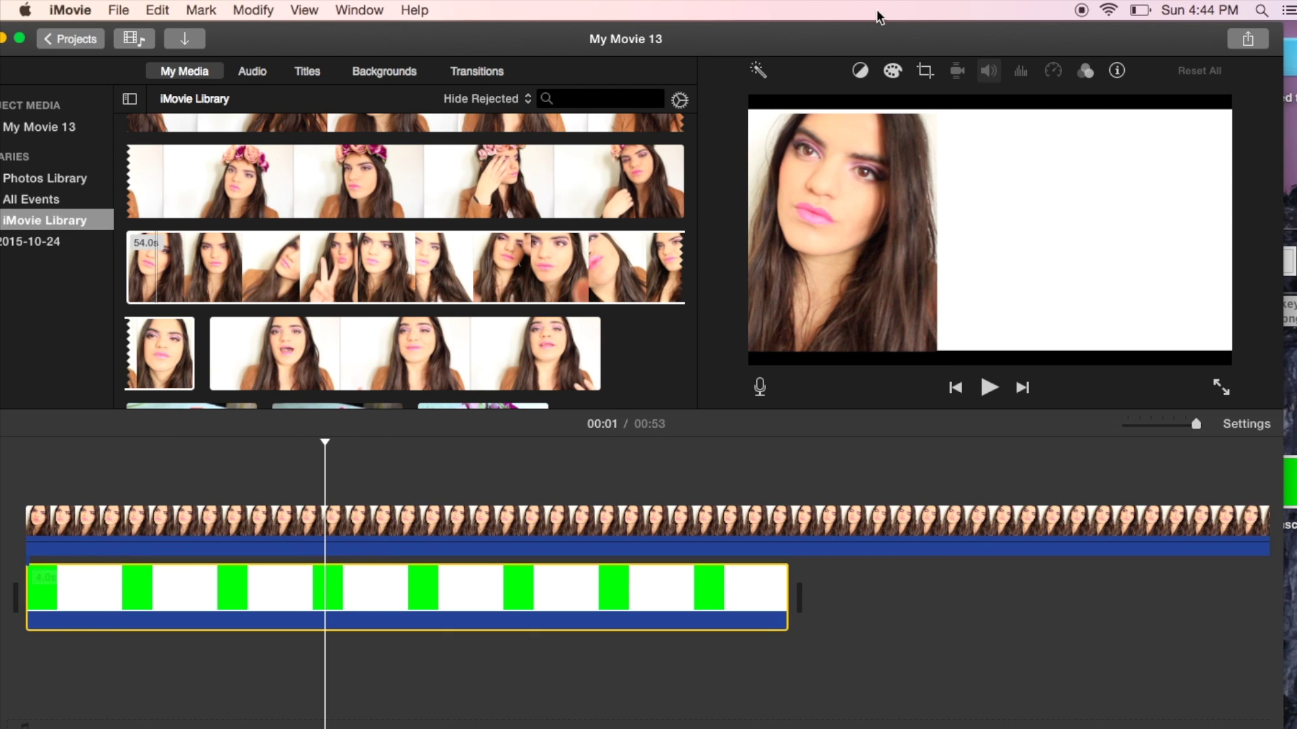
click(22, 518)
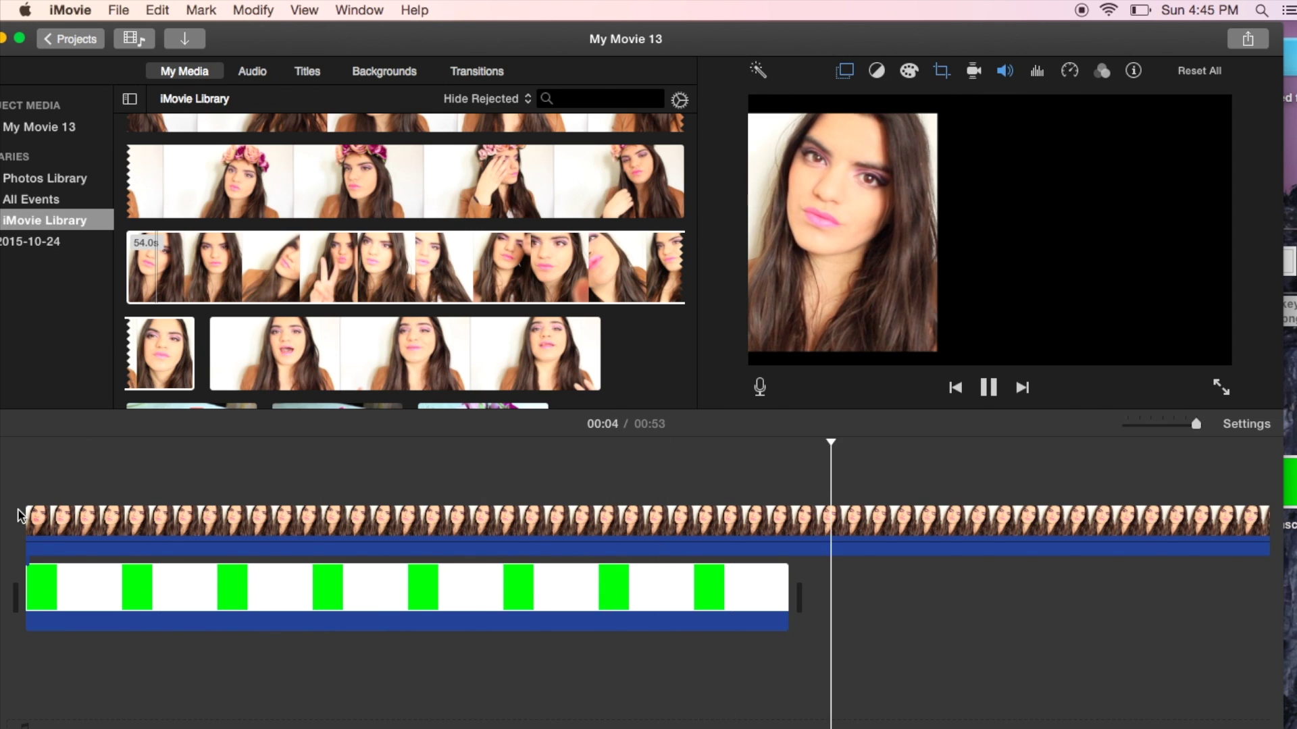
Split the face overlay at 4 seconds and delete the rest so the movie runs 00:04.
key(space)
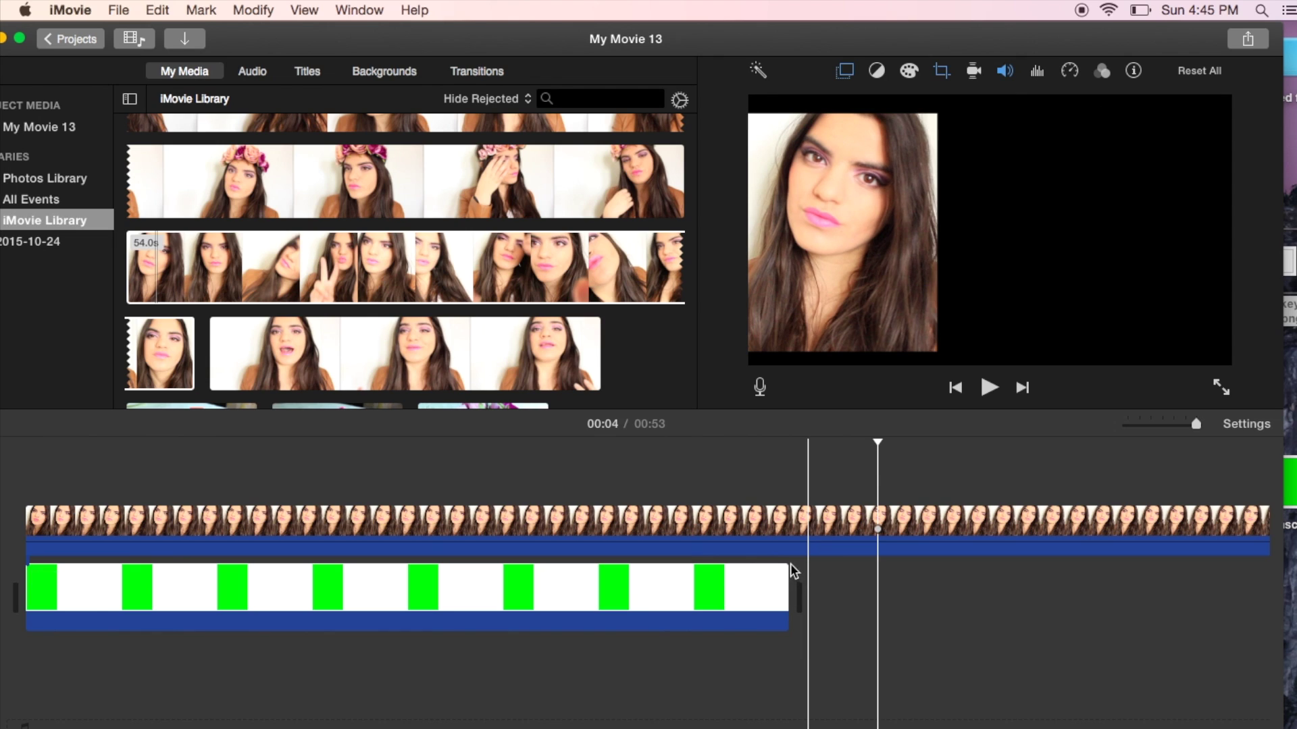
click(810, 540)
right_click(810, 540)
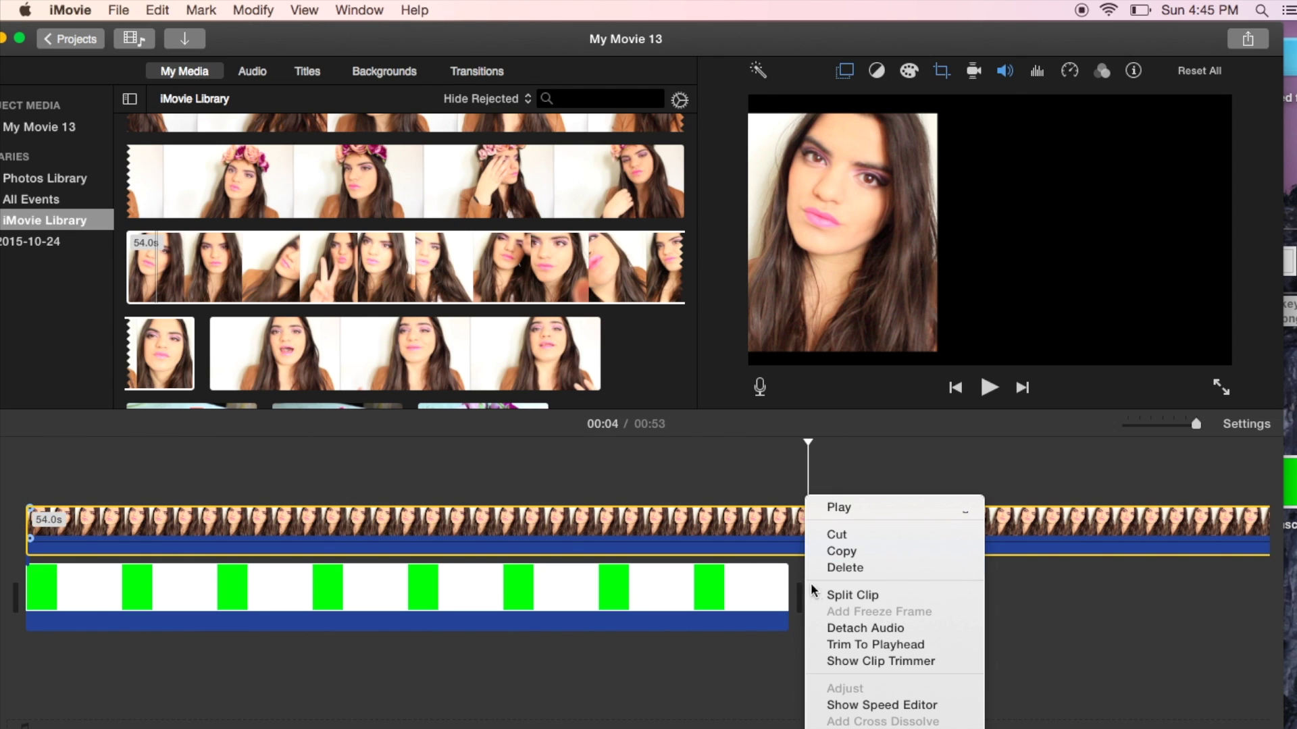
click(851, 594)
key(Delete)
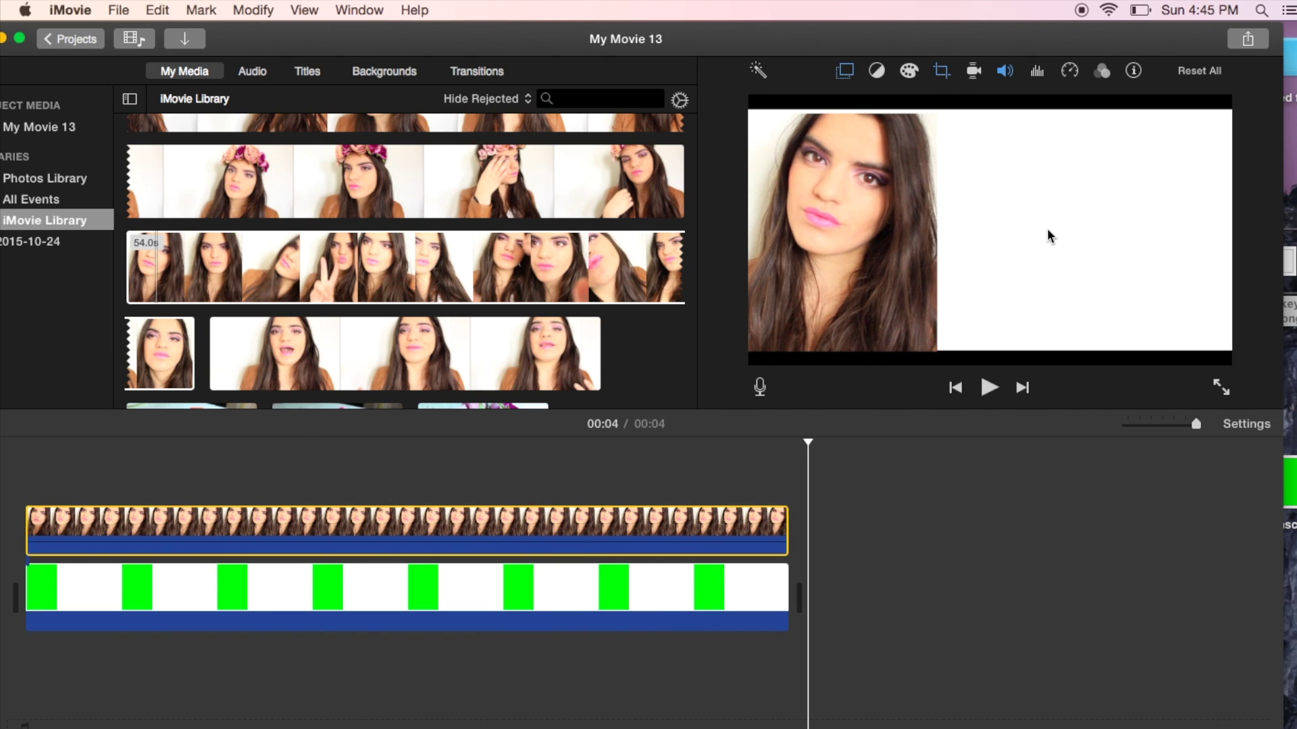
Export the movie as a file named 'split screen' to the Desktop.
click(1248, 39)
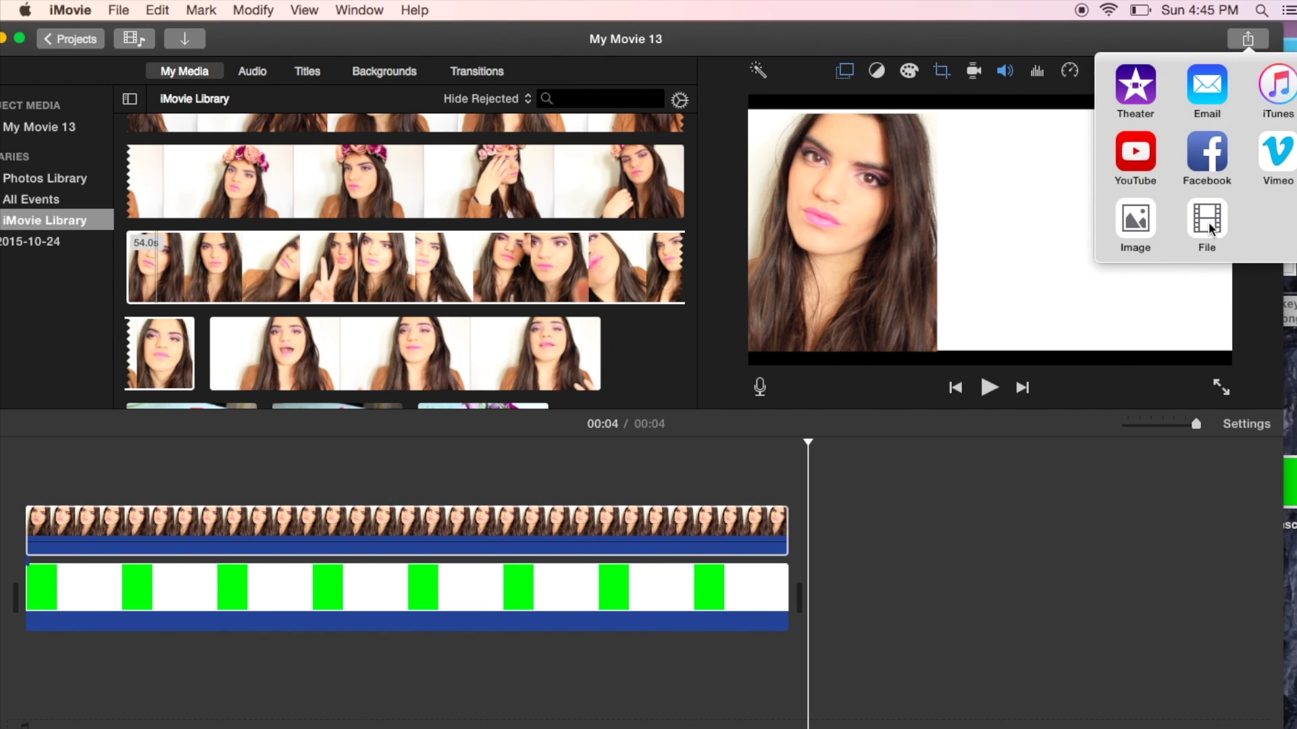
click(1207, 220)
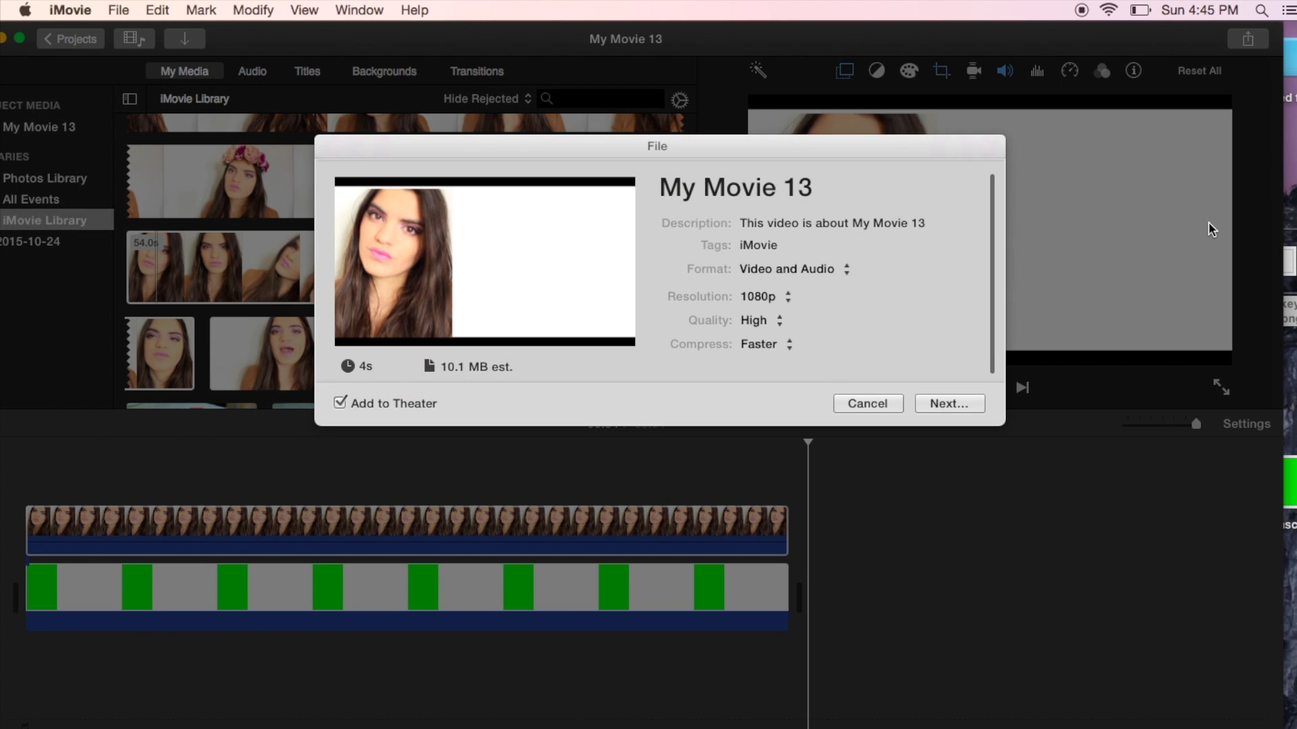
click(939, 402)
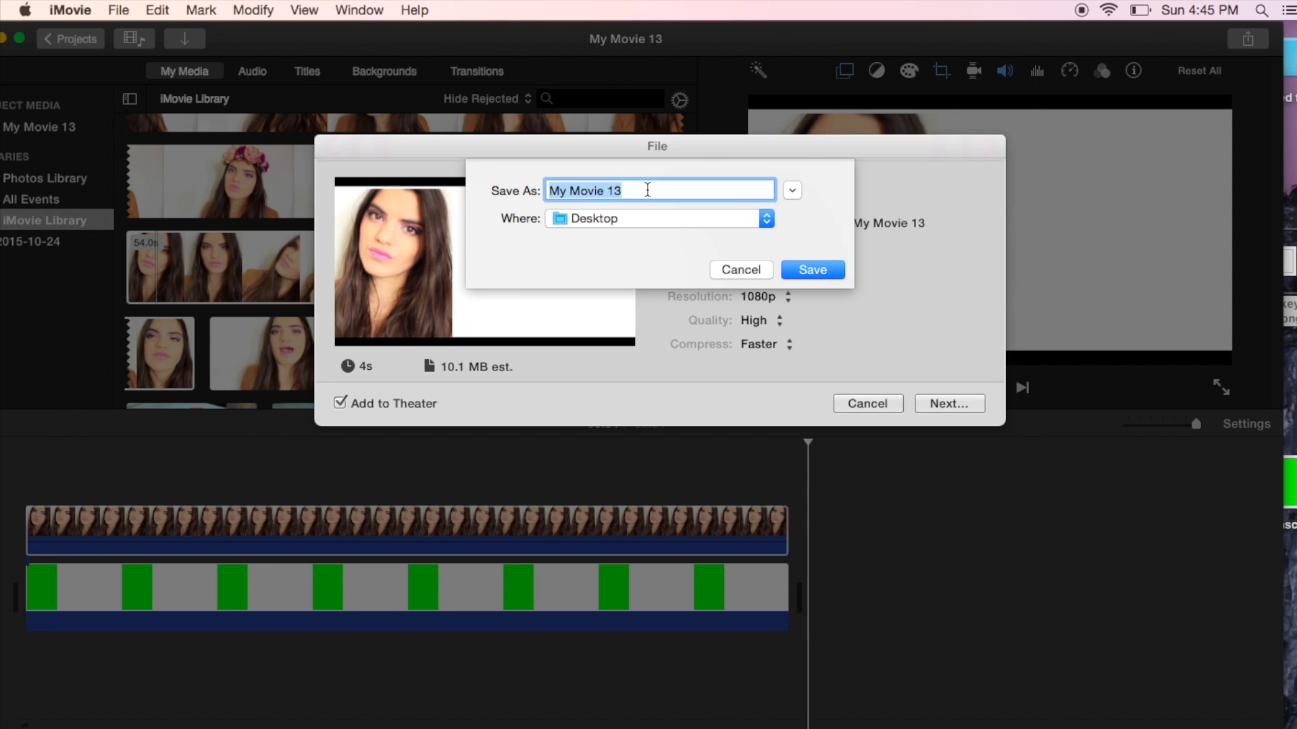
double_click(647, 189)
triple_click(647, 190)
text(split screen)
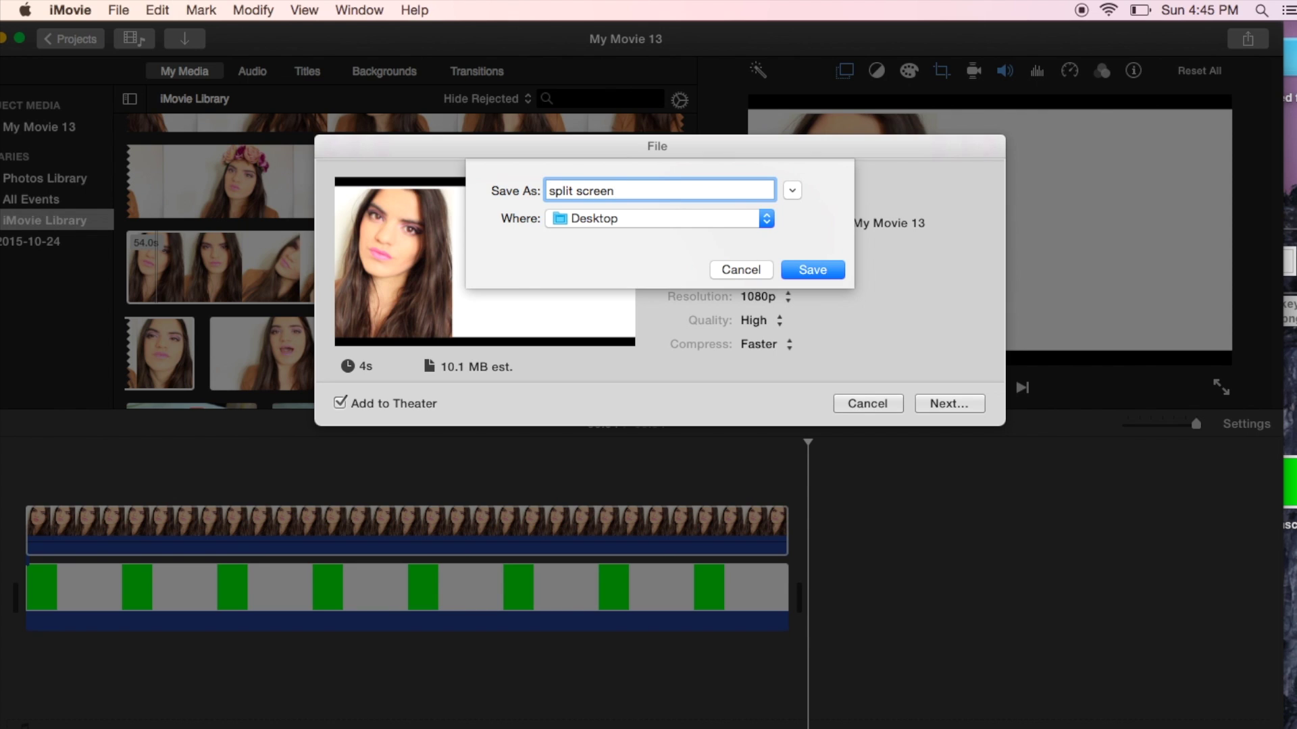
key(Return)
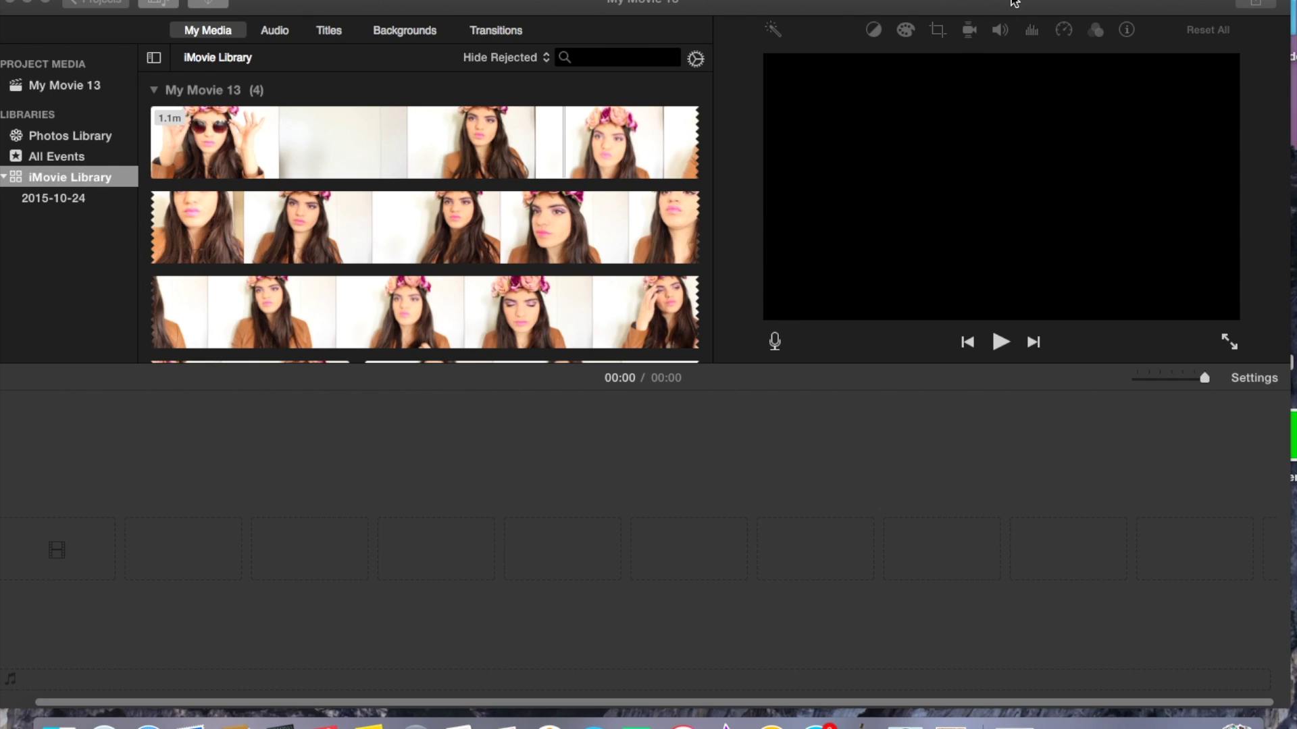
Add the exported split screen.mp4 to the empty timeline.
drag(1013, 4, 905, 5)
drag(1244, 320, 487, 530)
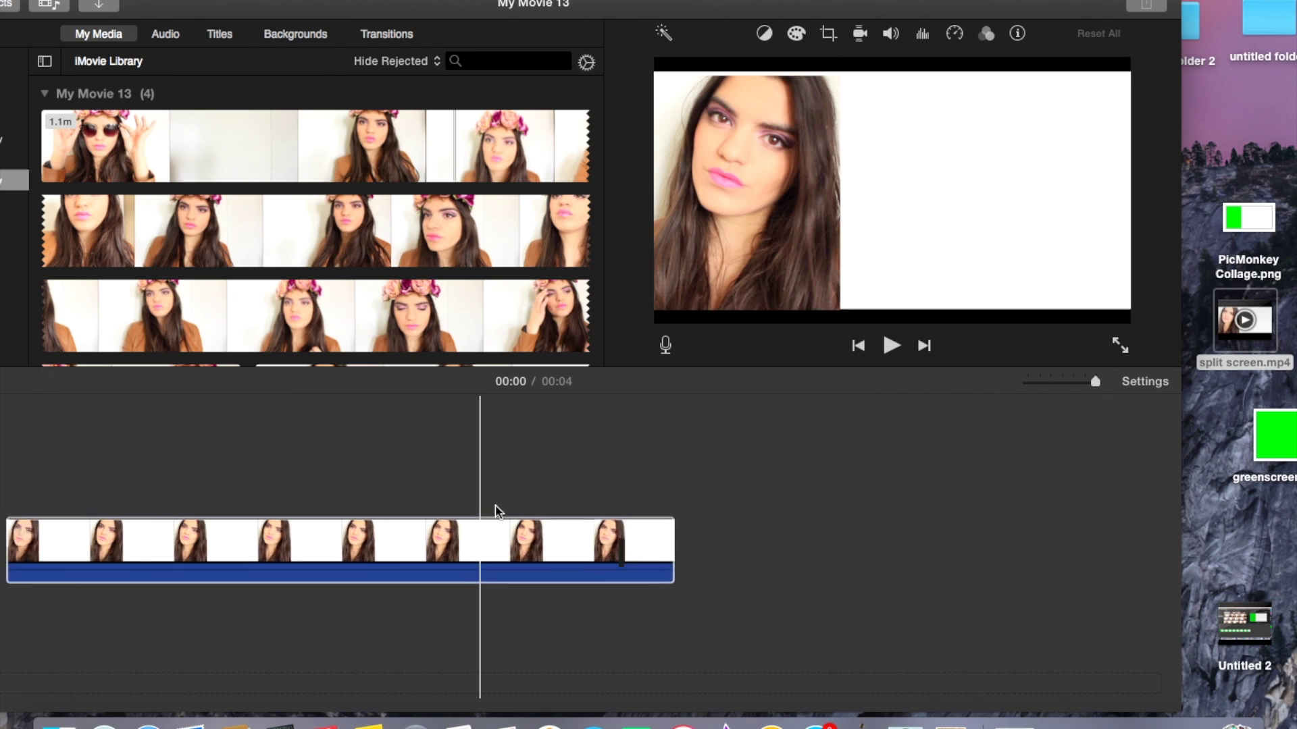
drag(737, 5, 871, 1)
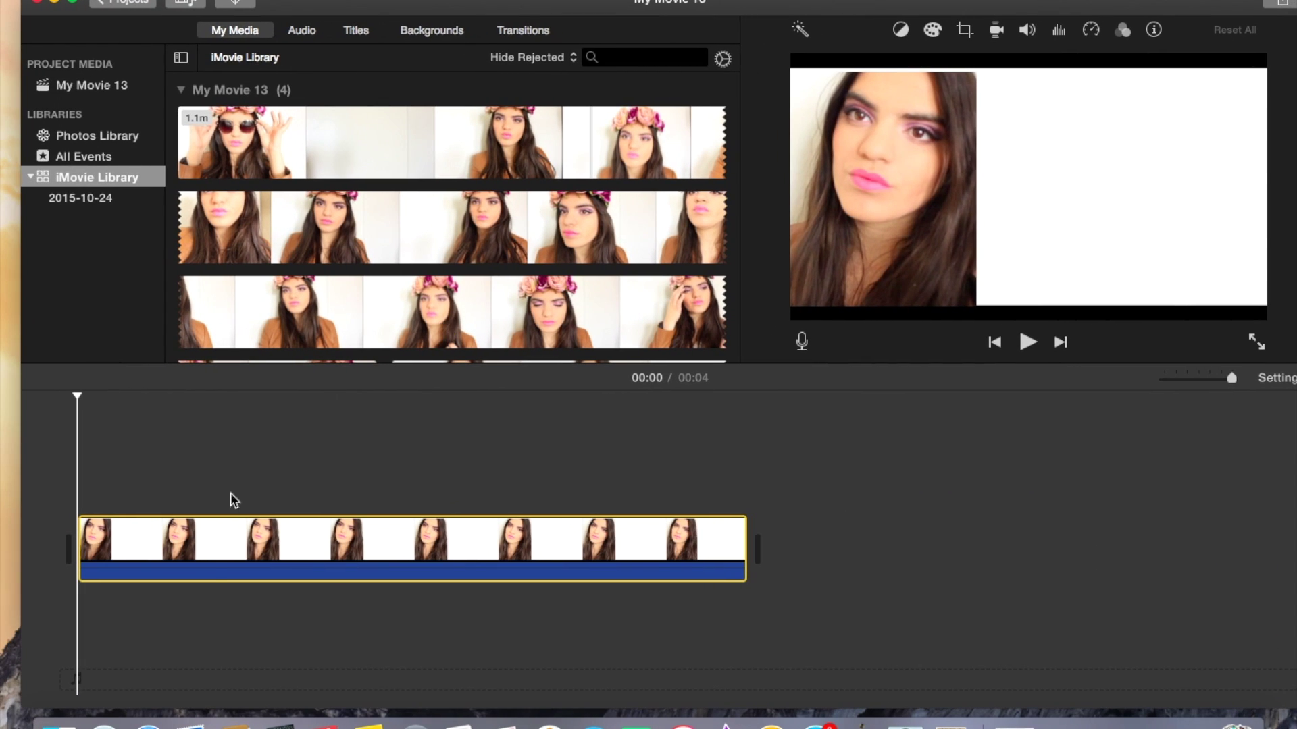
Crop the flower-crown face clip to a narrow strip from both sides.
click(363, 540)
click(974, 30)
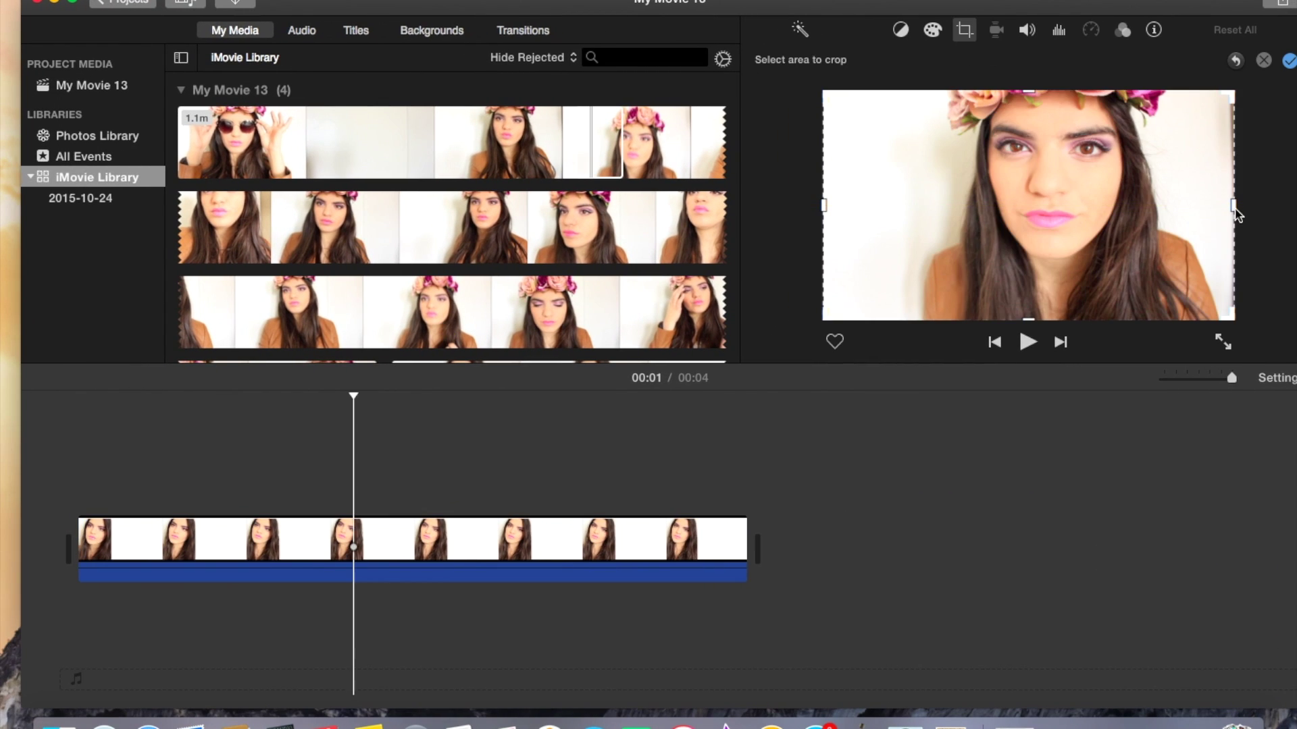
drag(1235, 210, 1137, 212)
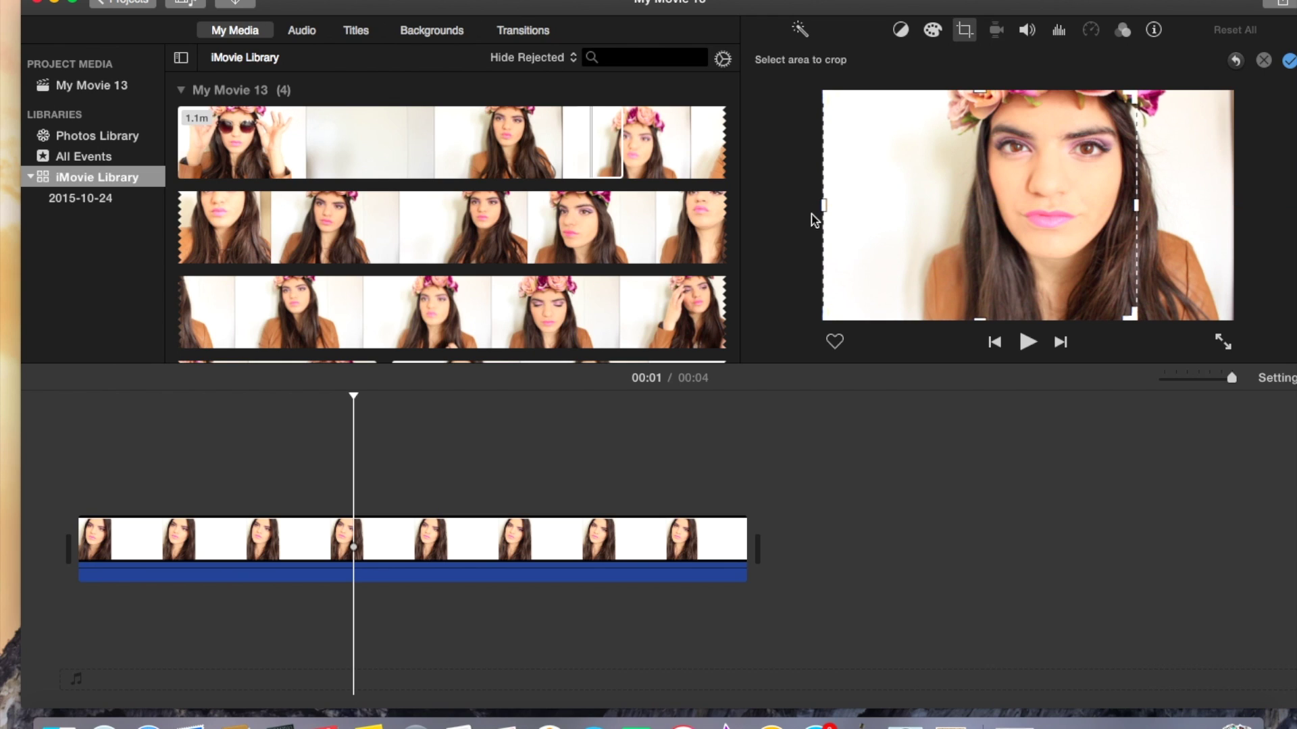
drag(825, 205, 982, 218)
key(Return)
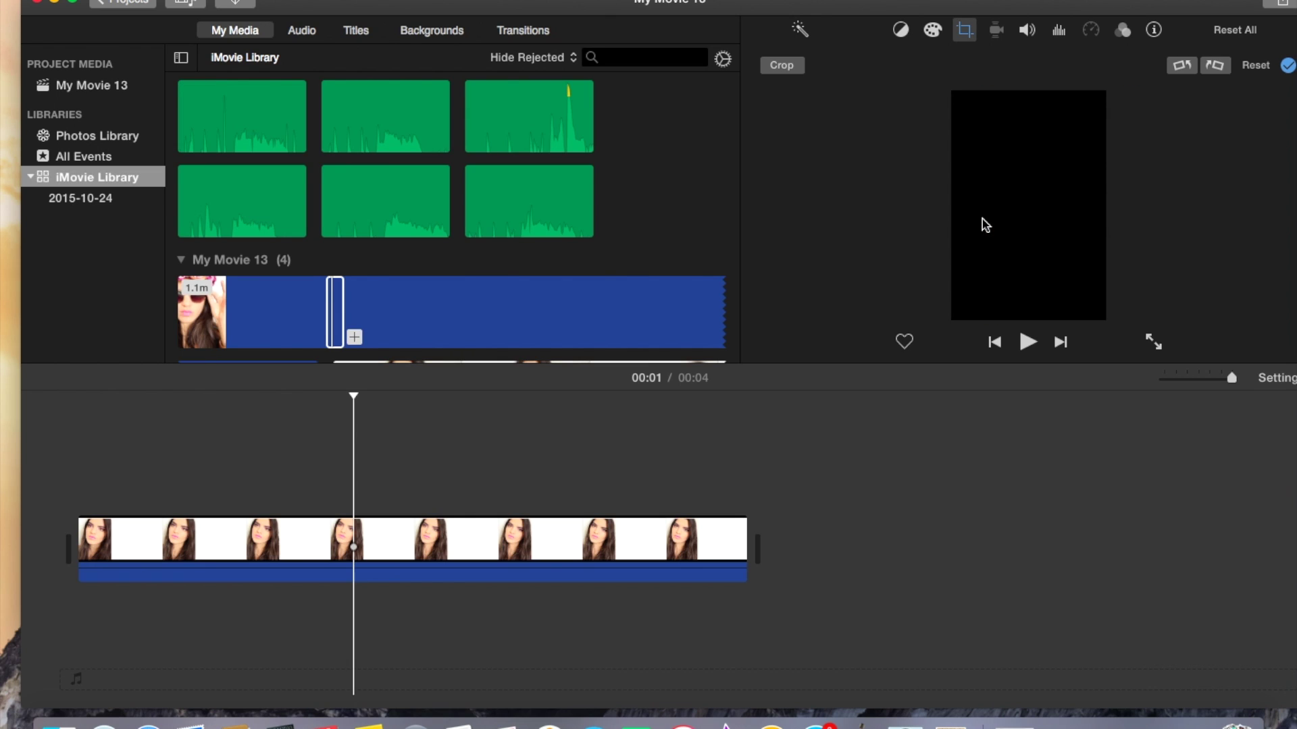
Connect a 1.8 s piece of it as a Picture in Picture inset beside the first face.
drag(338, 314, 137, 486)
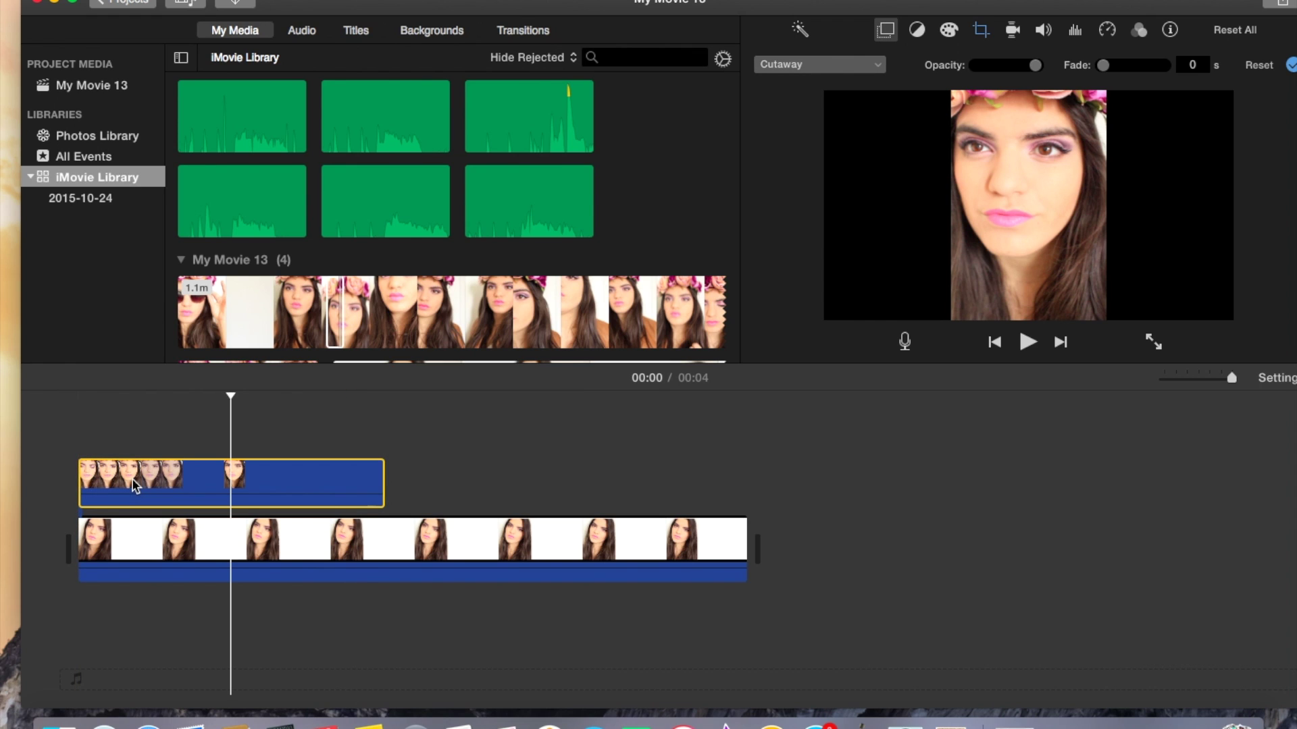
click(800, 64)
click(819, 129)
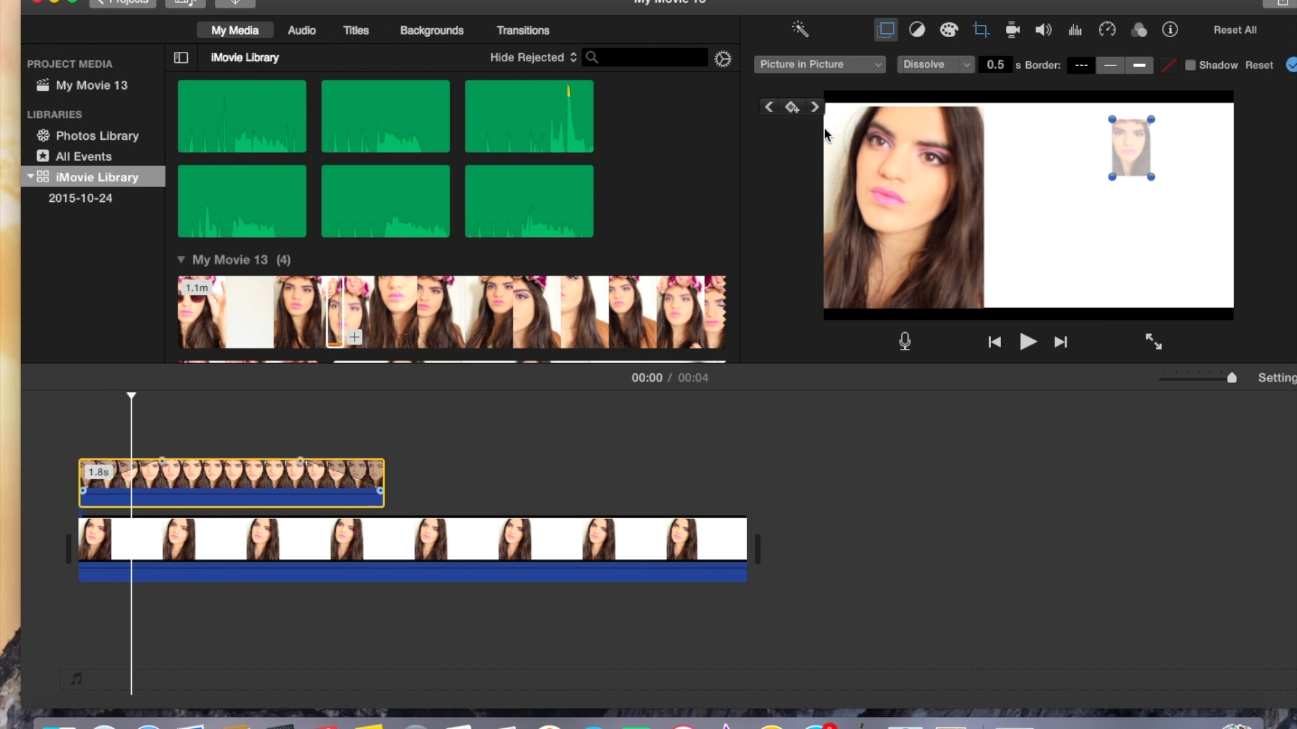
drag(1152, 180, 1197, 326)
drag(1193, 266, 1057, 239)
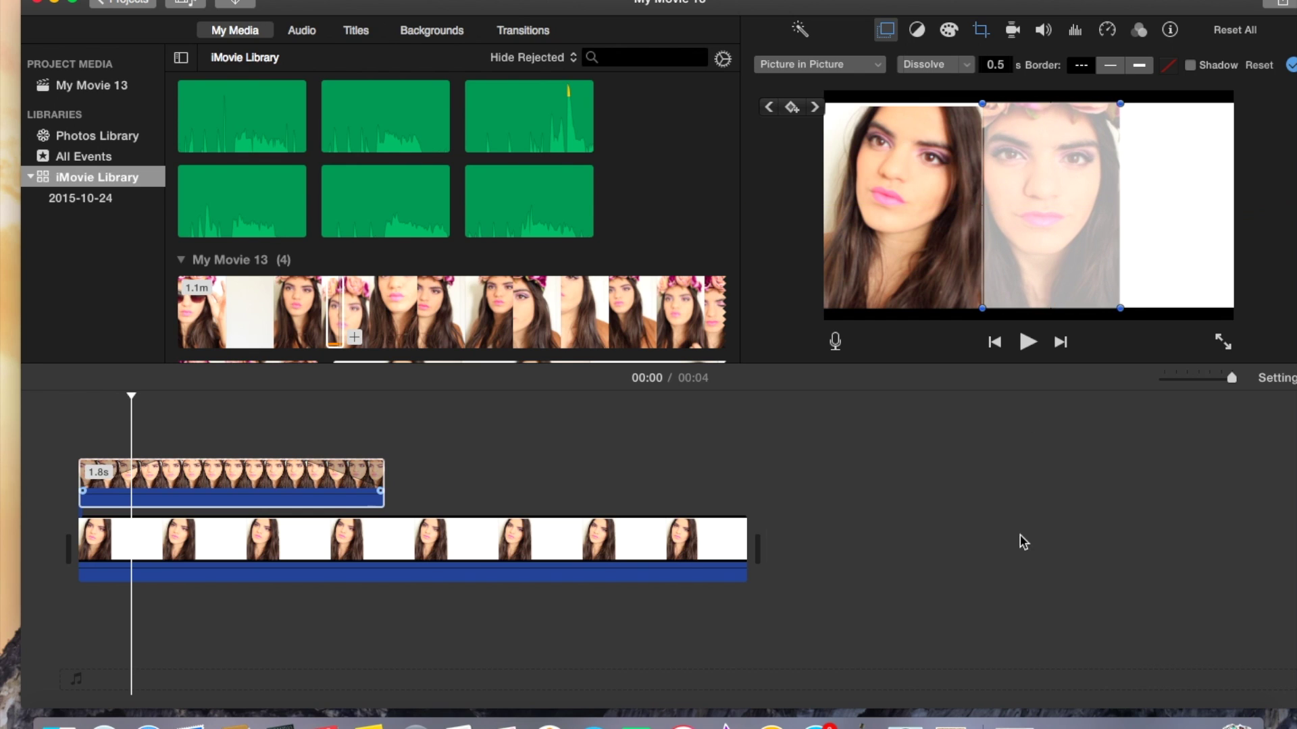
drag(1119, 101, 1113, 108)
Set the inset's dissolve duration to 0 and play the movie from the start.
click(766, 476)
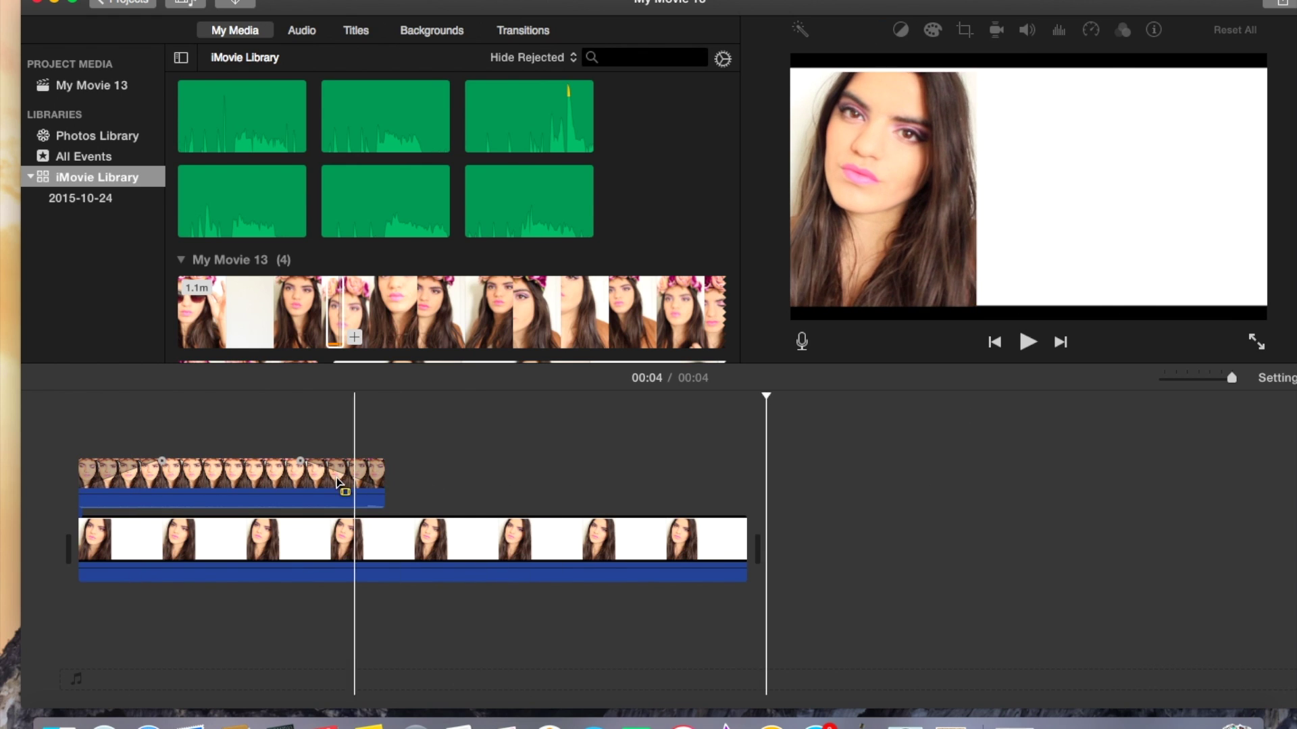
click(312, 481)
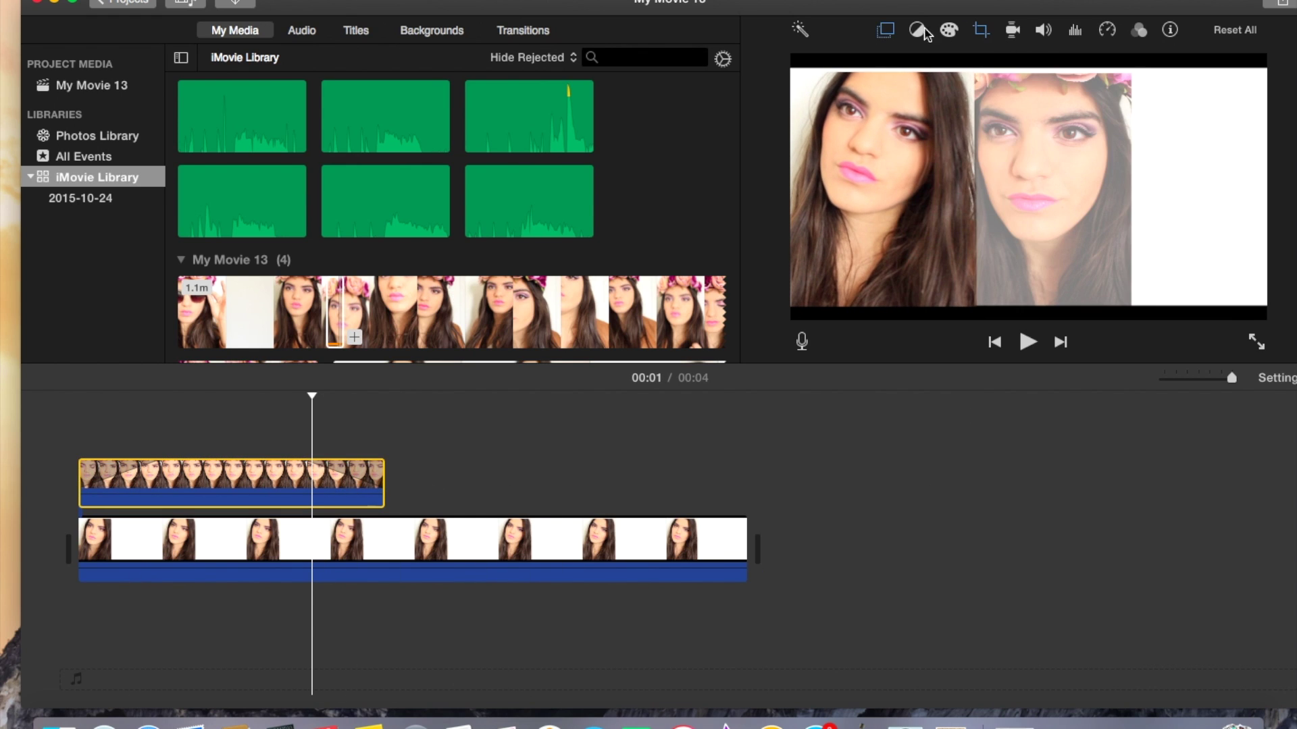
click(886, 32)
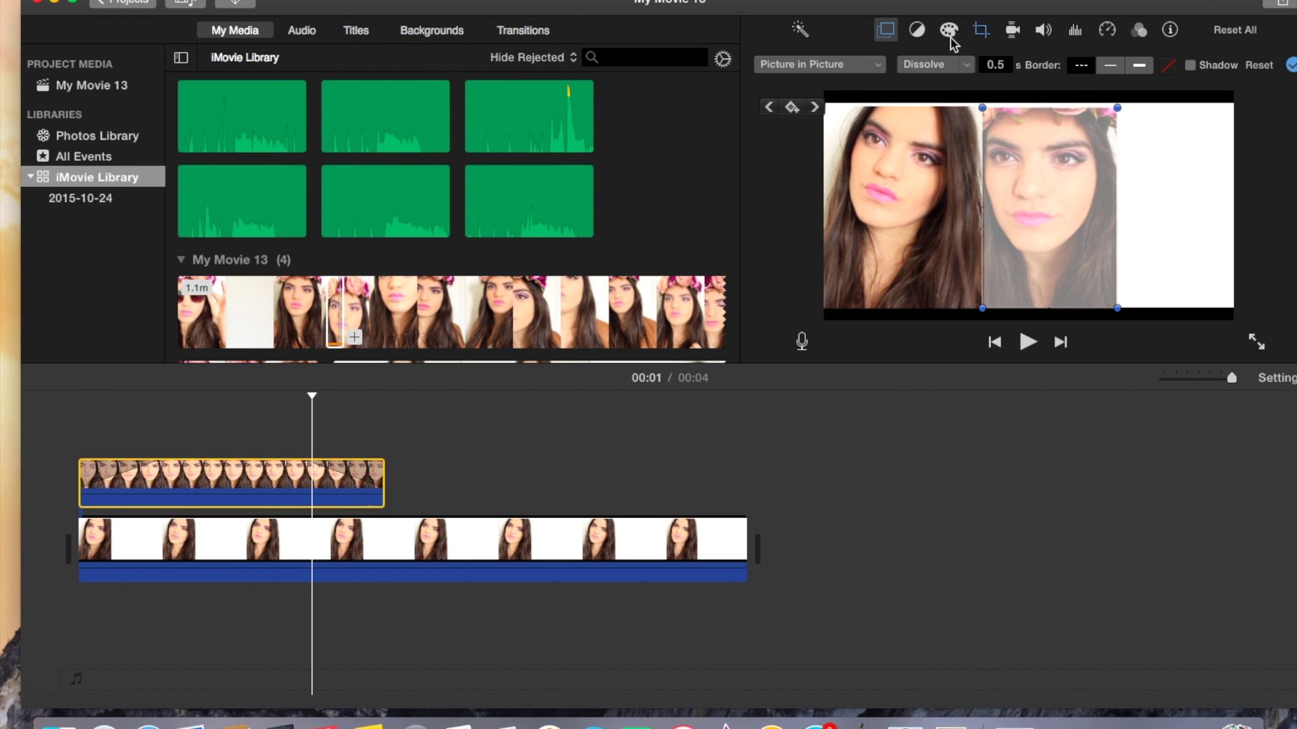
click(1008, 65)
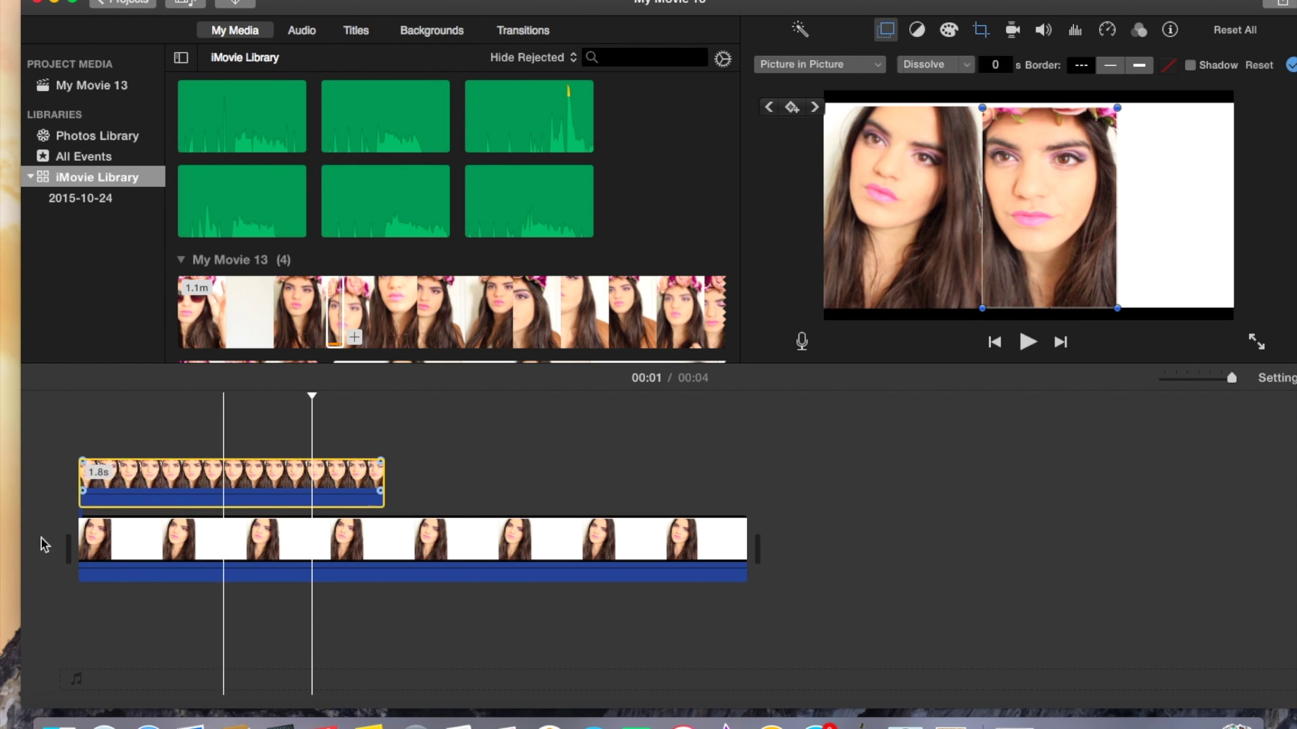
click(58, 497)
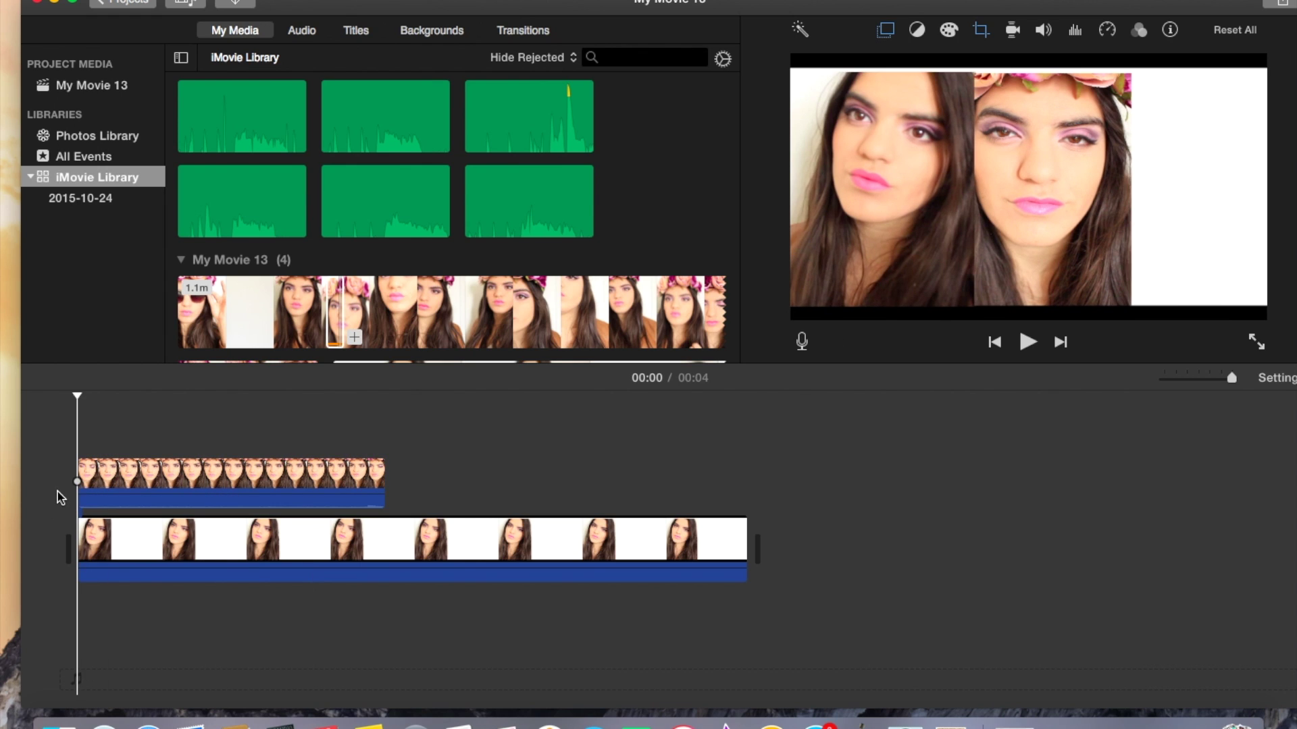
click(140, 476)
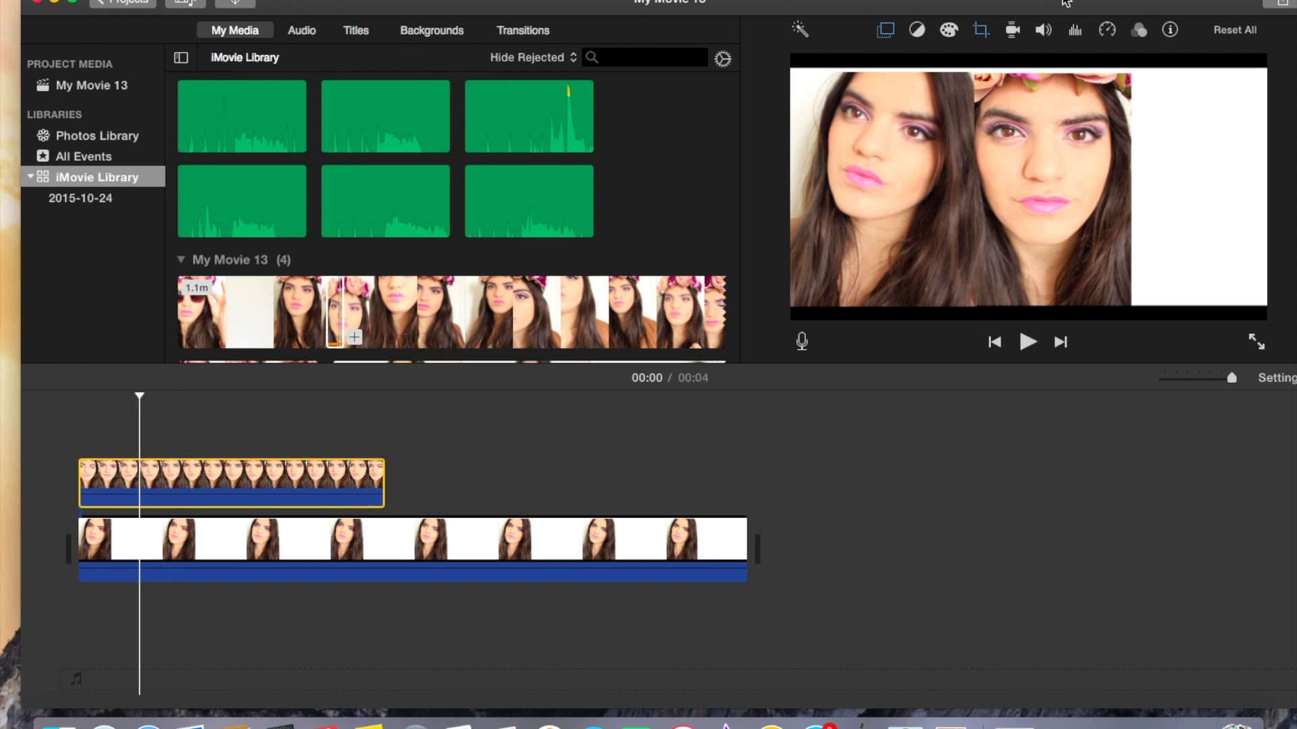
click(1044, 32)
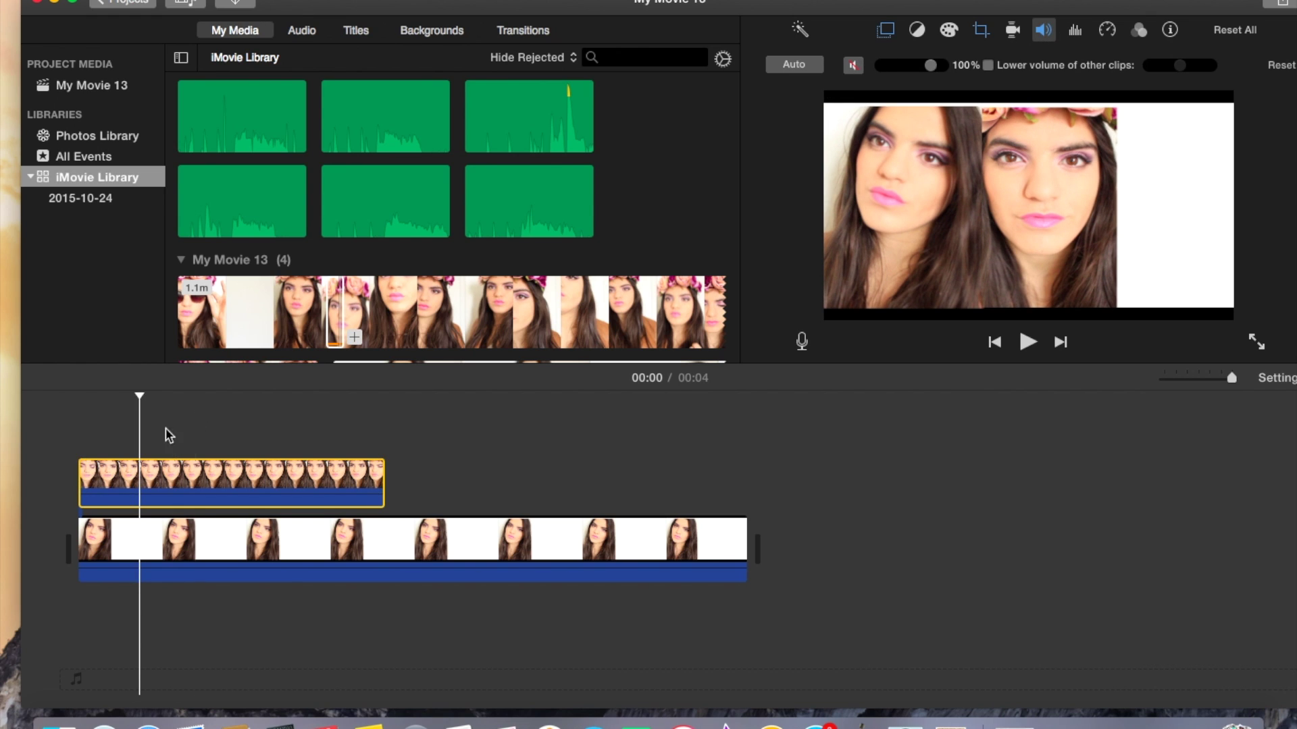
click(58, 466)
key(space)
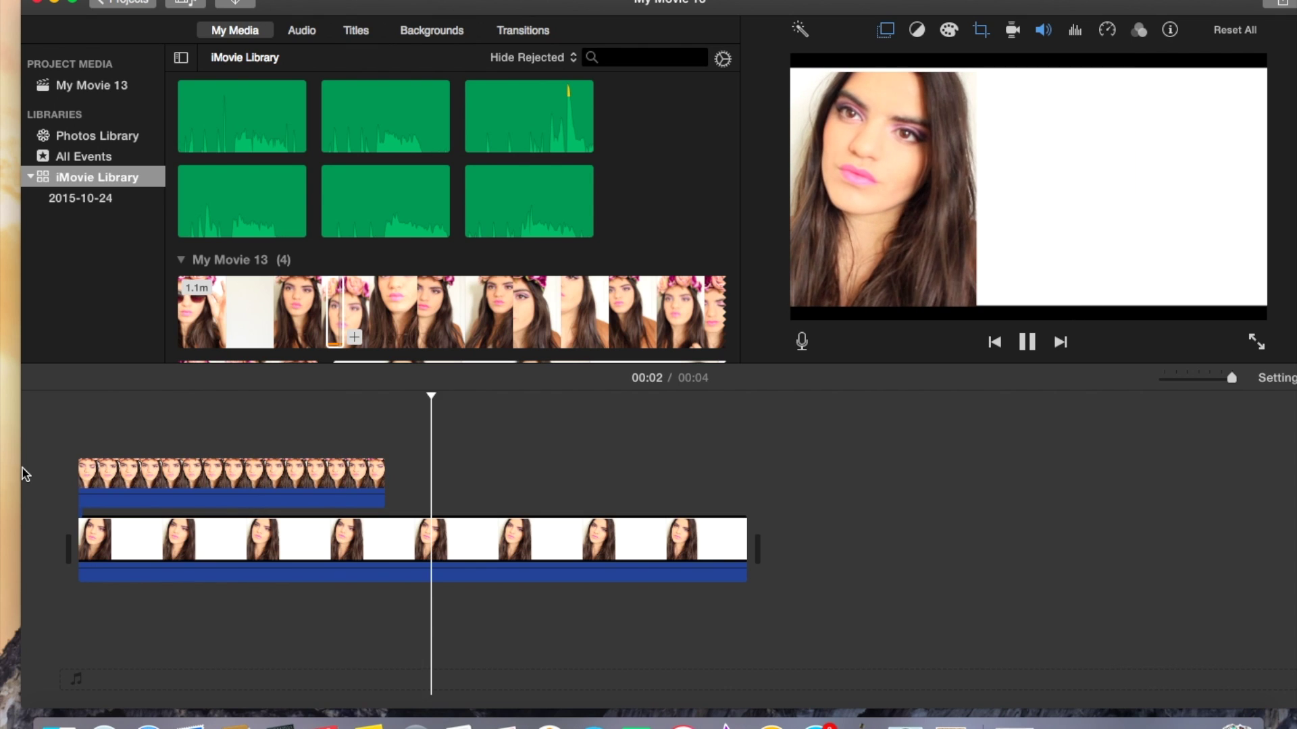
Lengthen the overlay to 2.4 s and trim the split-screen clip to 1.9 s so they end together.
click(376, 473)
mouse_move(376, 473)
mouse_down()
mouse_move(482, 480)
mouse_move(390, 489)
mouse_up()
click(736, 536)
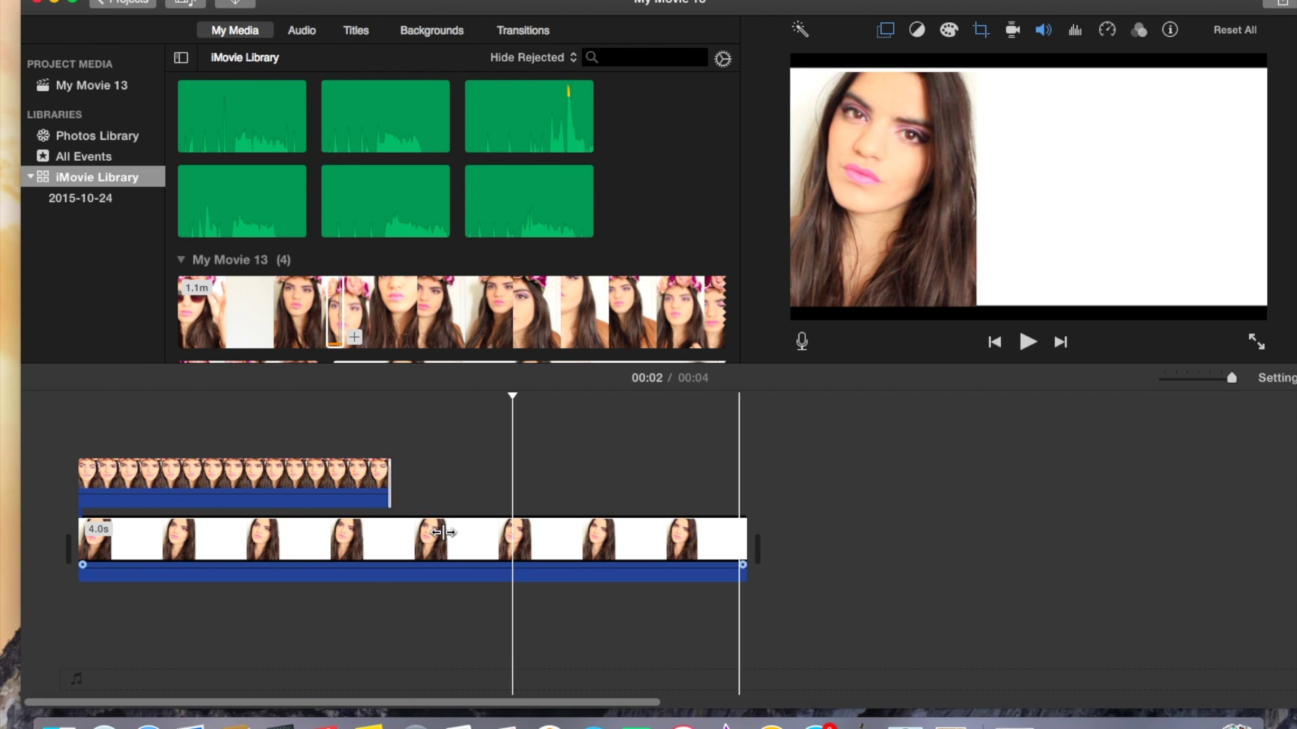
drag(442, 533, 377, 533)
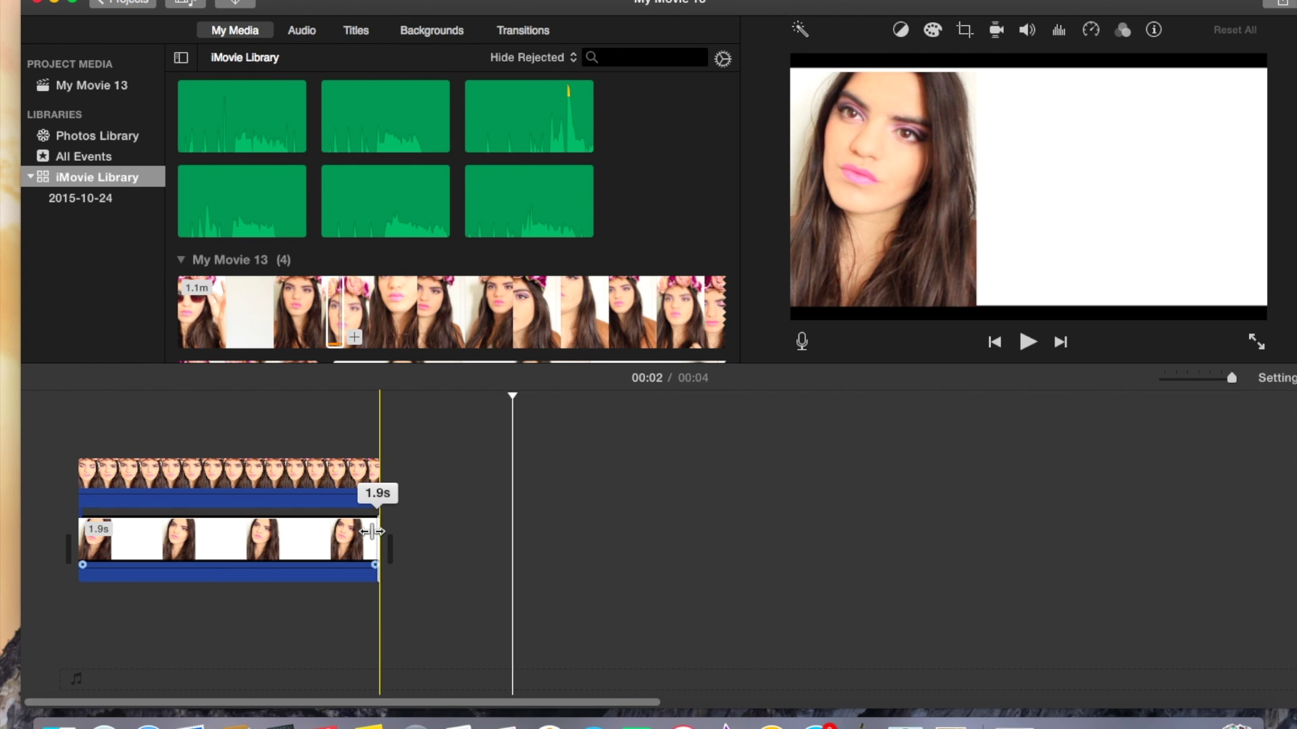
click(42, 463)
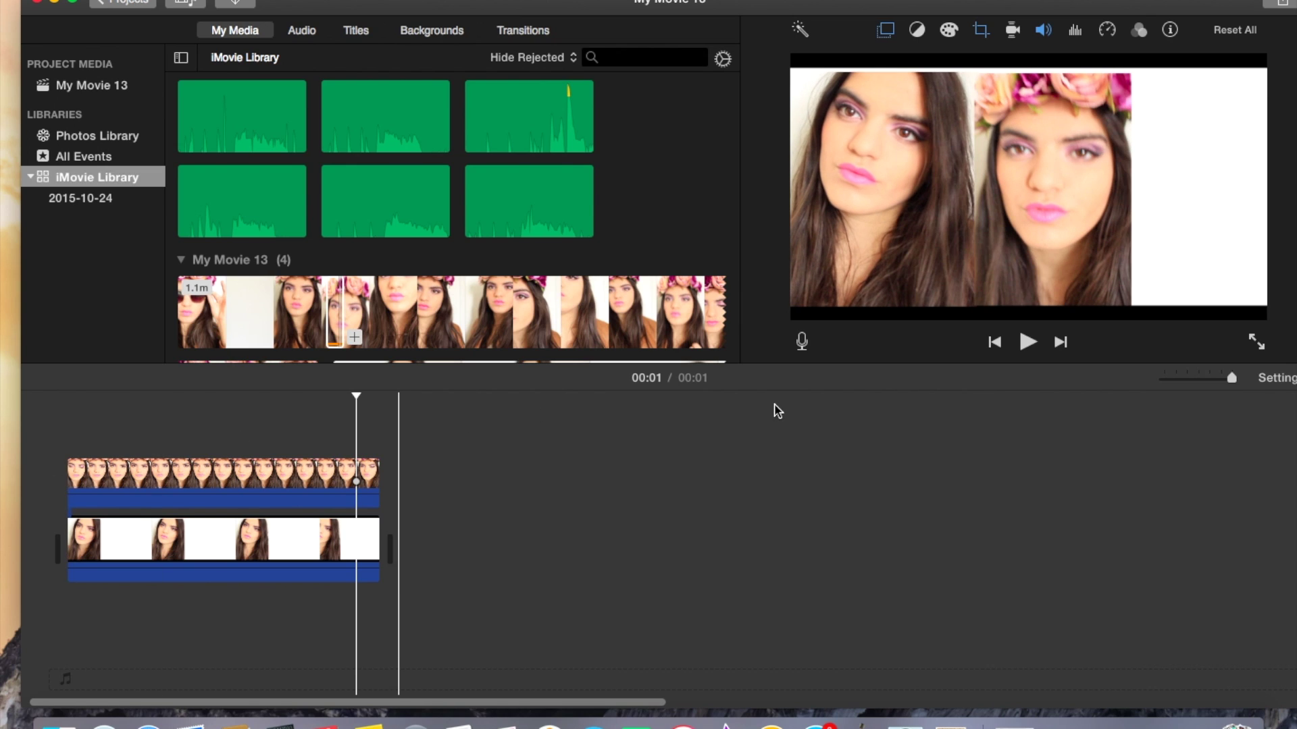
Export the 1-second two-face movie as a 1080p file, My Movie 13, to the Desktop.
click(1281, 3)
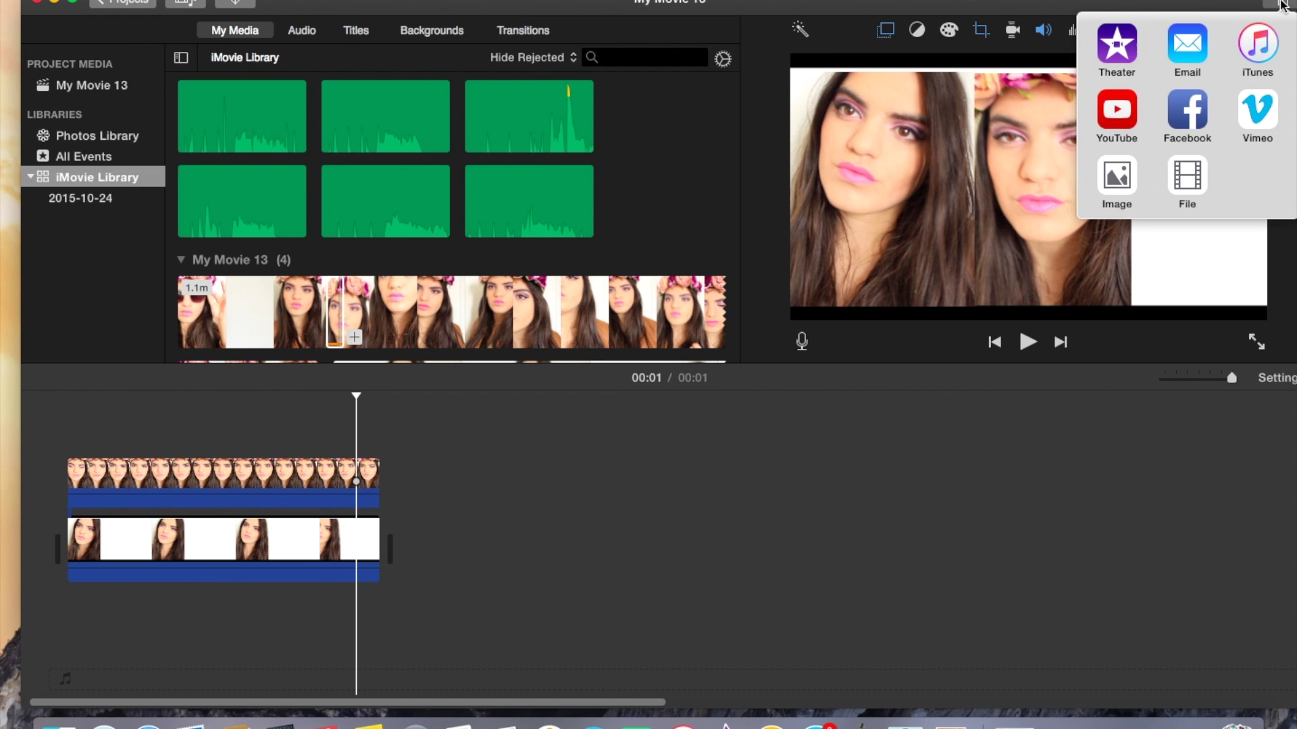
click(1187, 188)
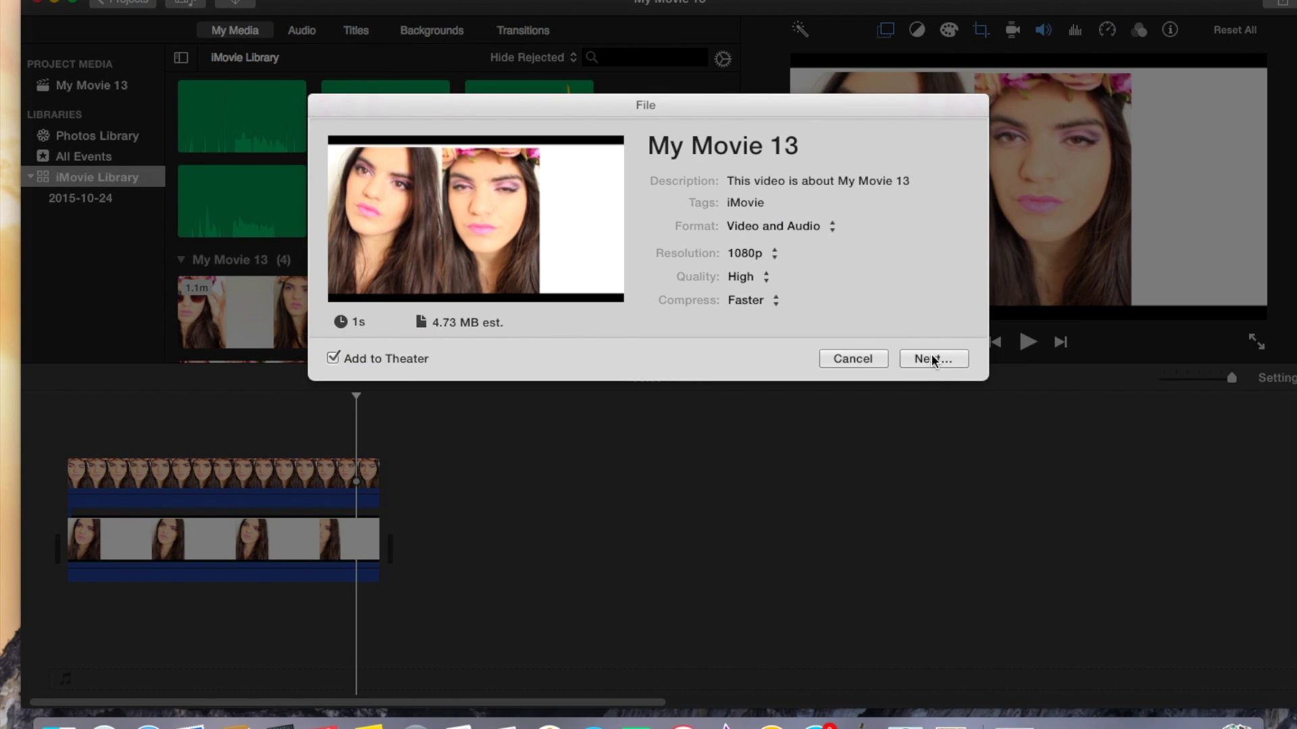
click(931, 353)
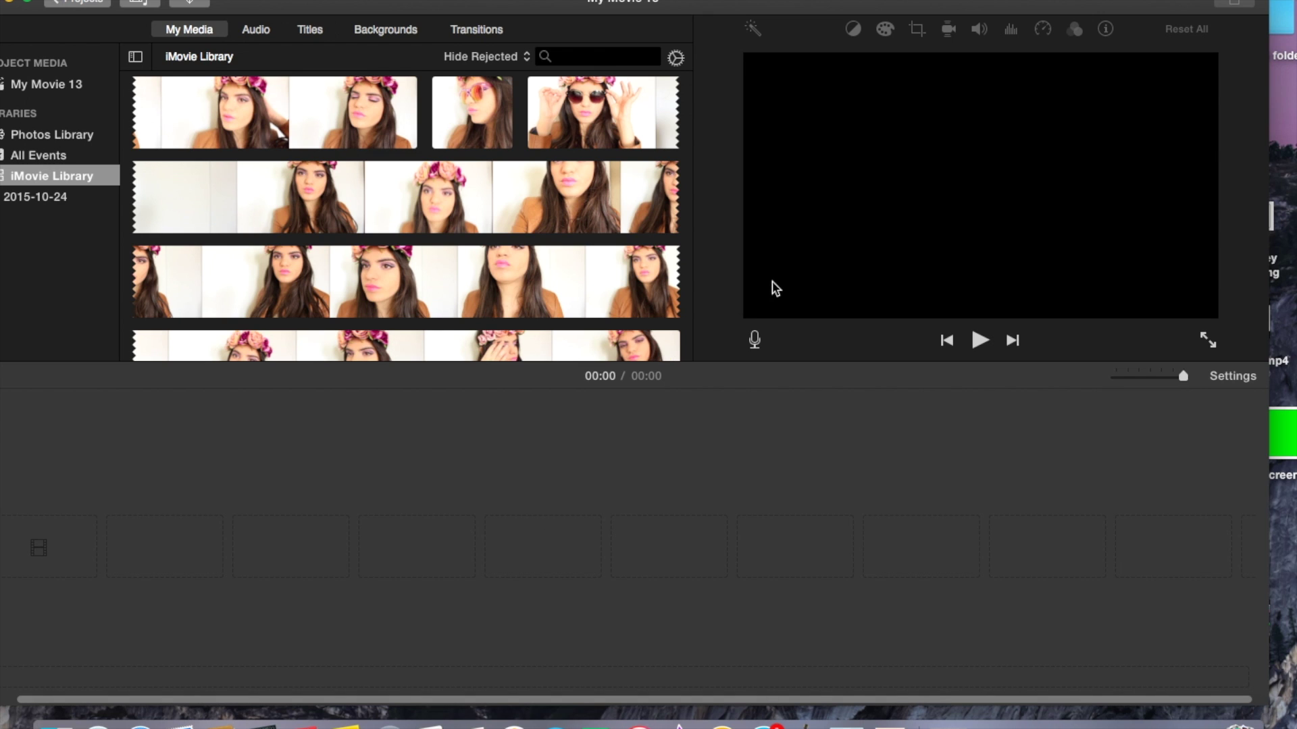
Add the exported two-face movie to the timeline and crop the third face clip around the face.
drag(1033, 8, 914, 22)
drag(1157, 218, 408, 544)
drag(607, 5, 770, 0)
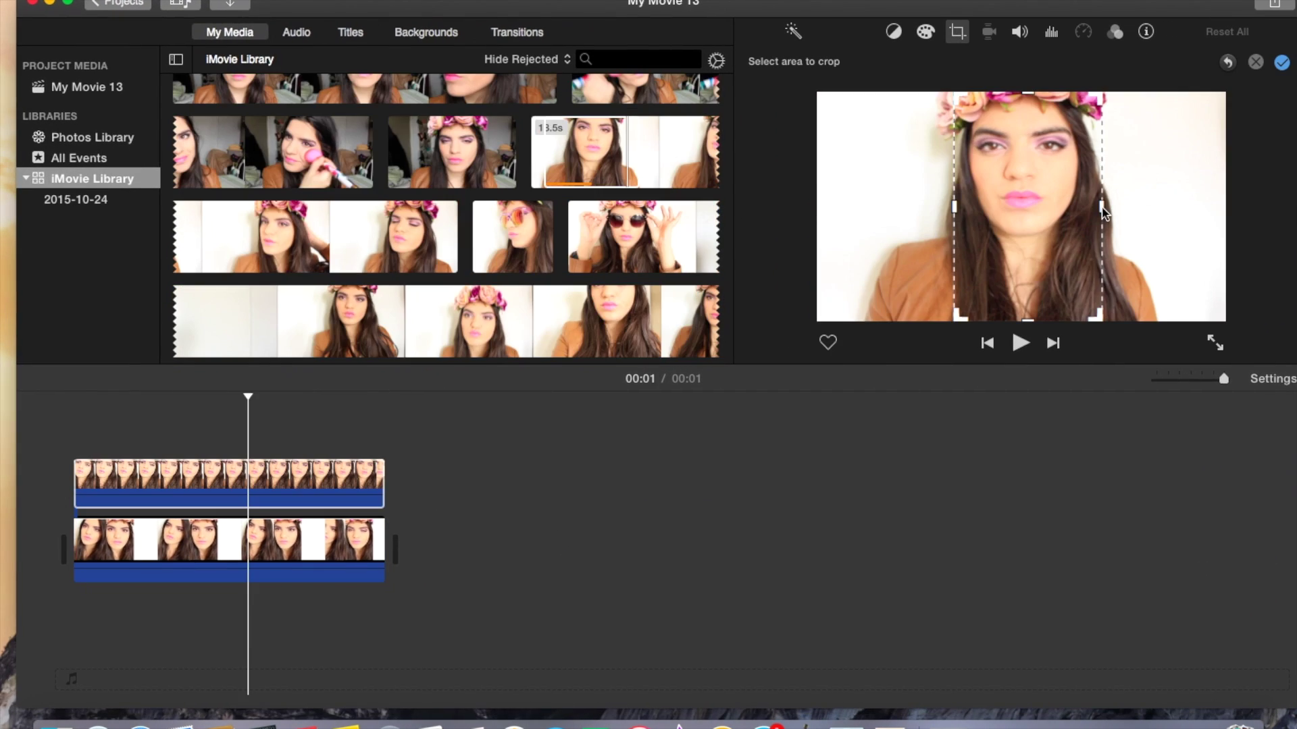
drag(1101, 202, 1095, 210)
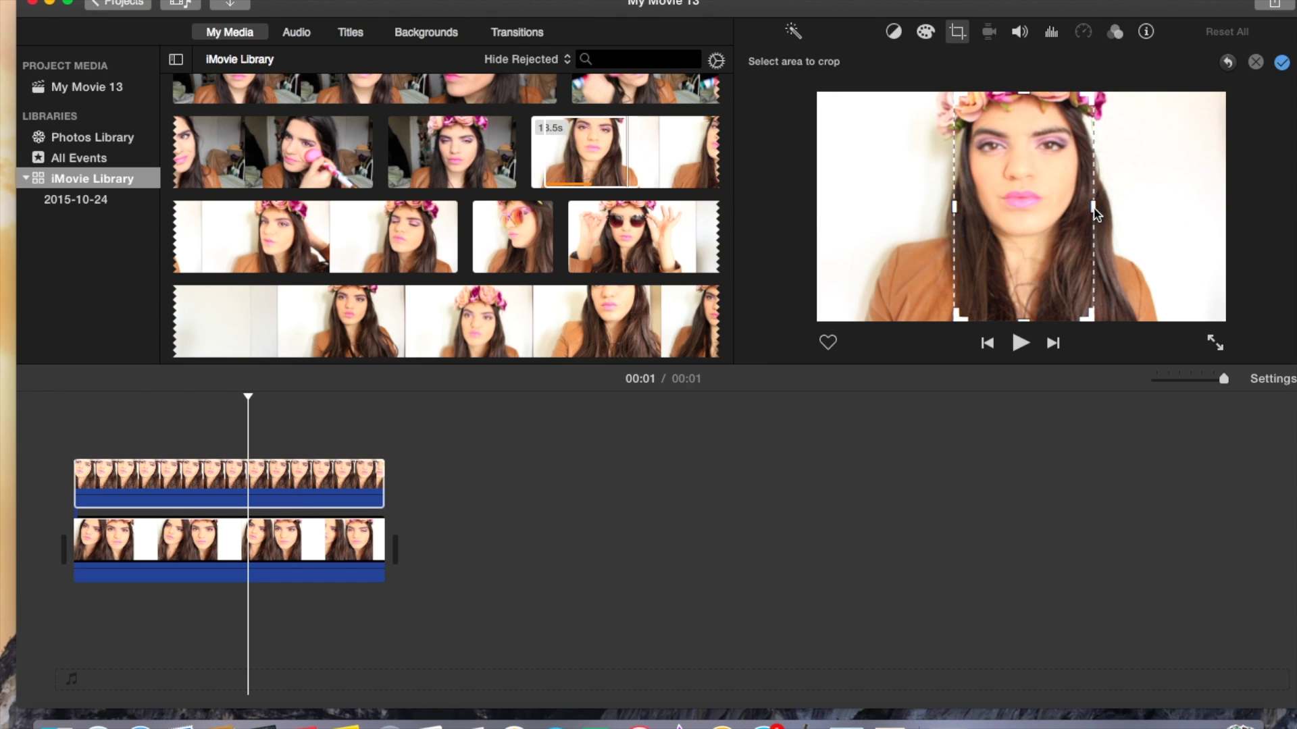
key(Return)
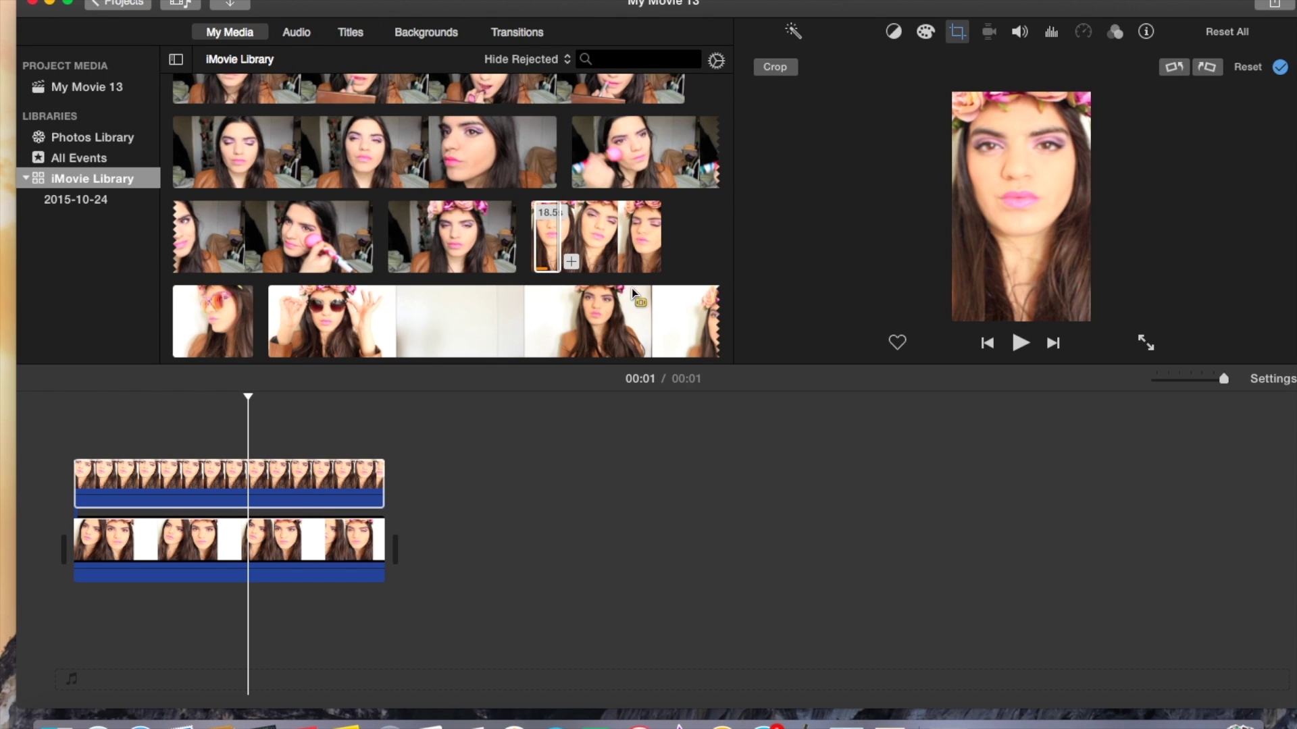
click(775, 66)
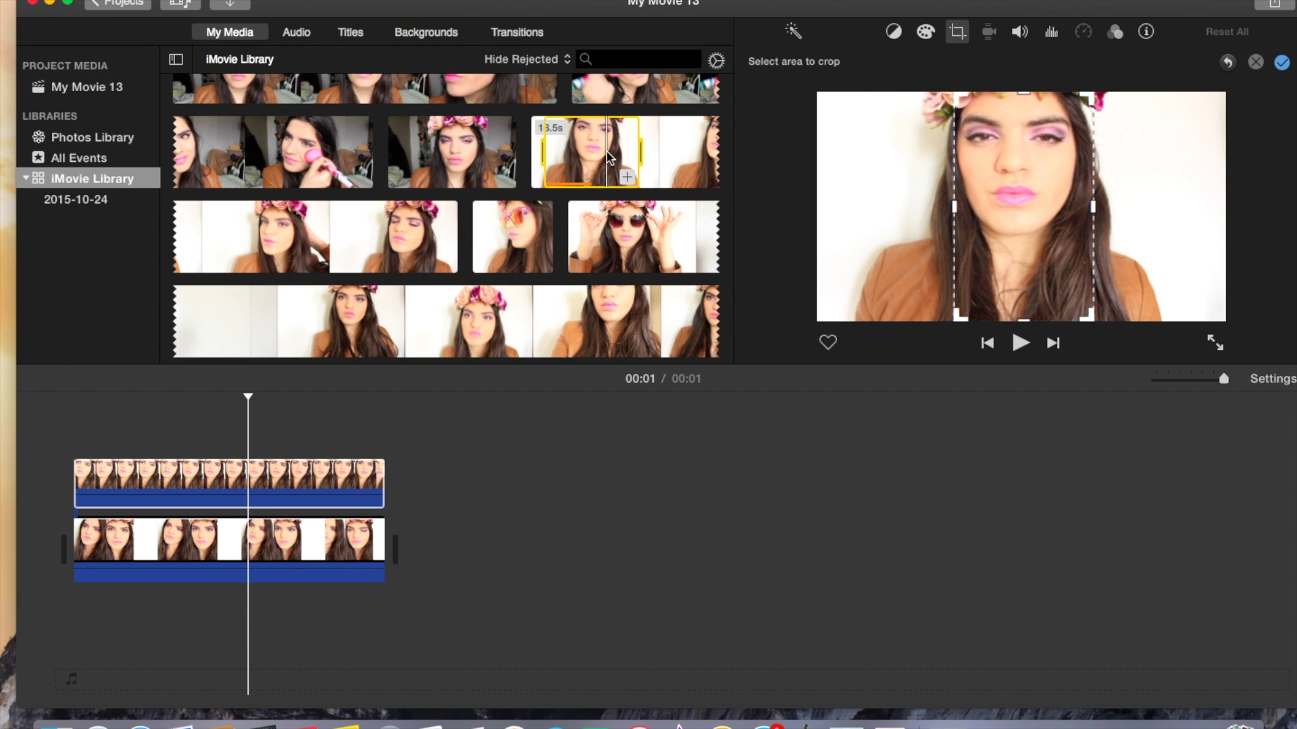
Restore the accidentally deleted overlay clip and trim it to 1.9s to match the main clip.
click(268, 481)
key(Delete)
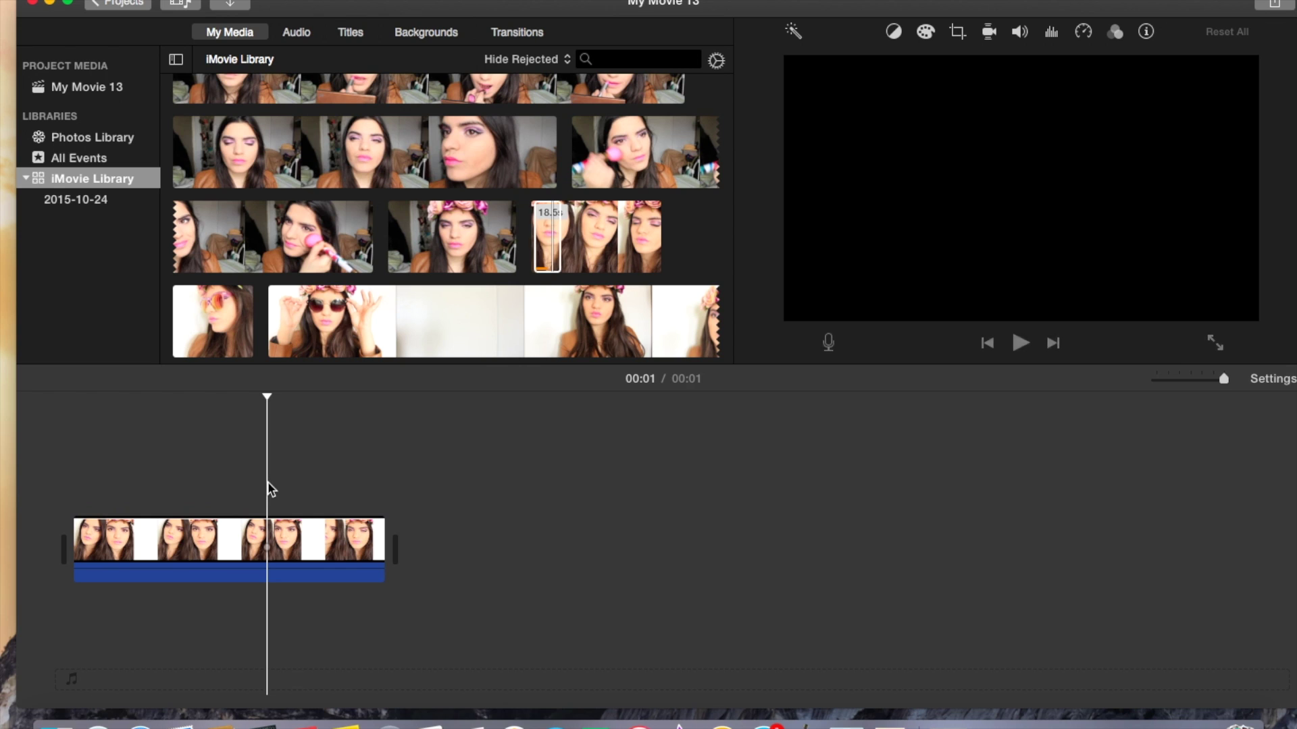
key(super+z)
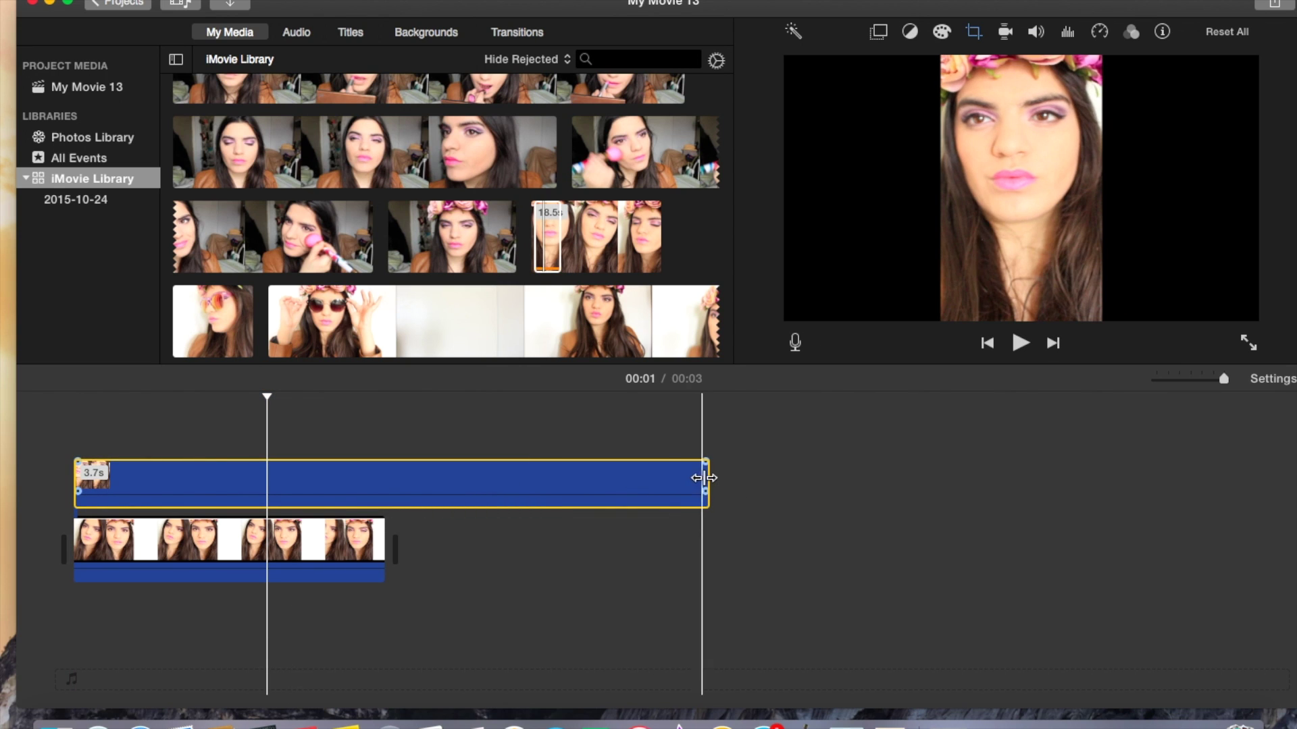
drag(704, 478, 387, 498)
click(329, 480)
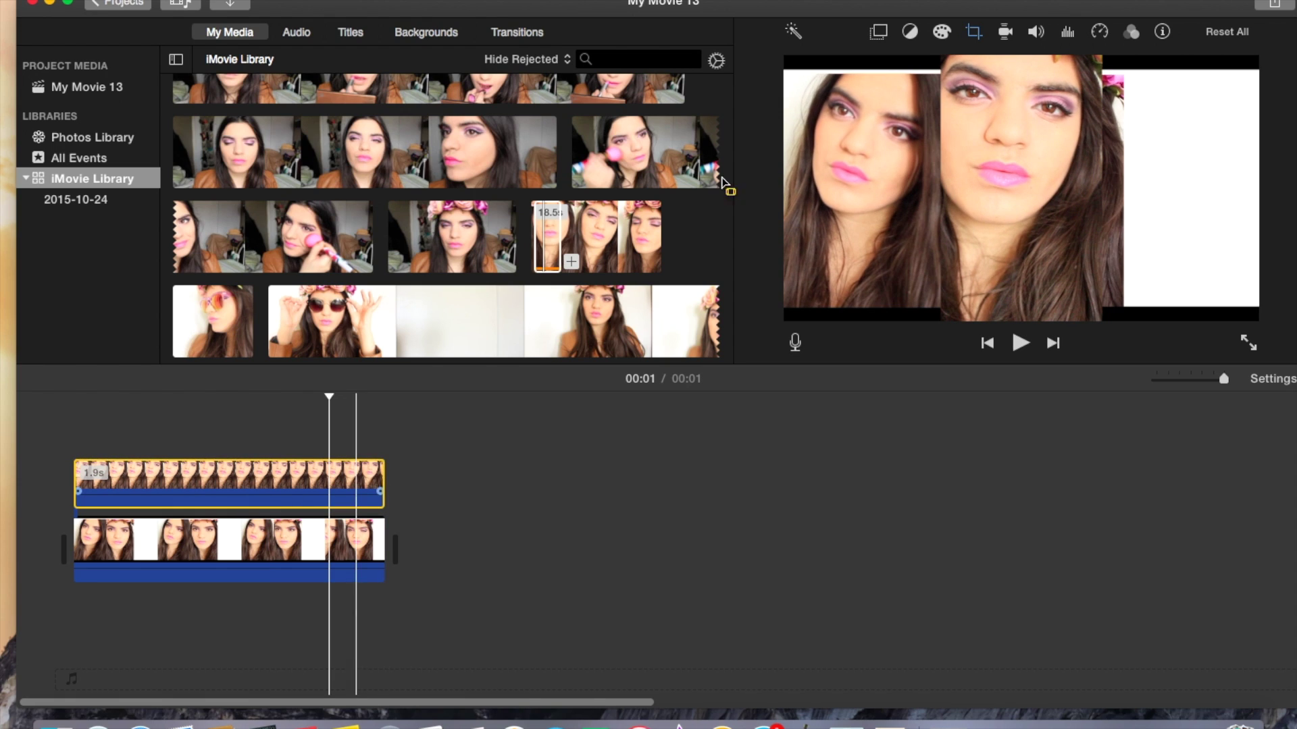
click(976, 39)
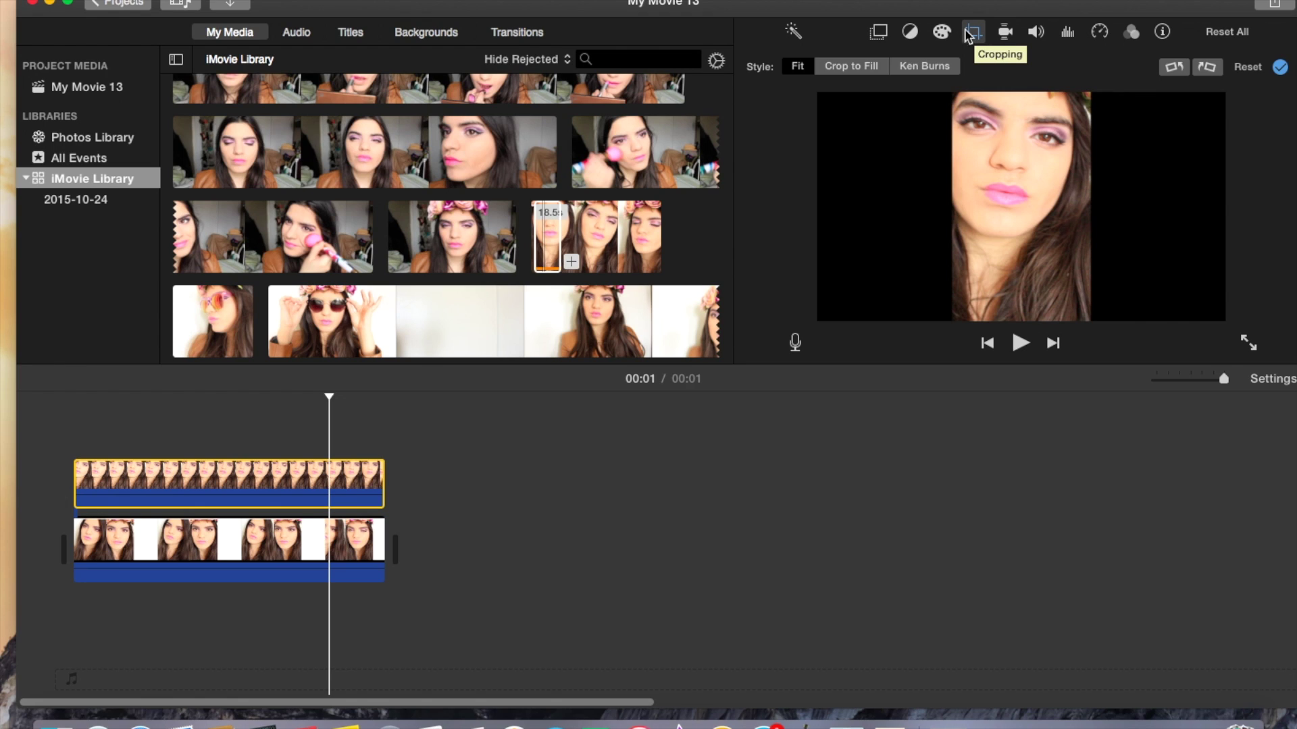
Make the overlay a Picture in Picture inset and place it over the frame's right side.
click(880, 34)
click(846, 65)
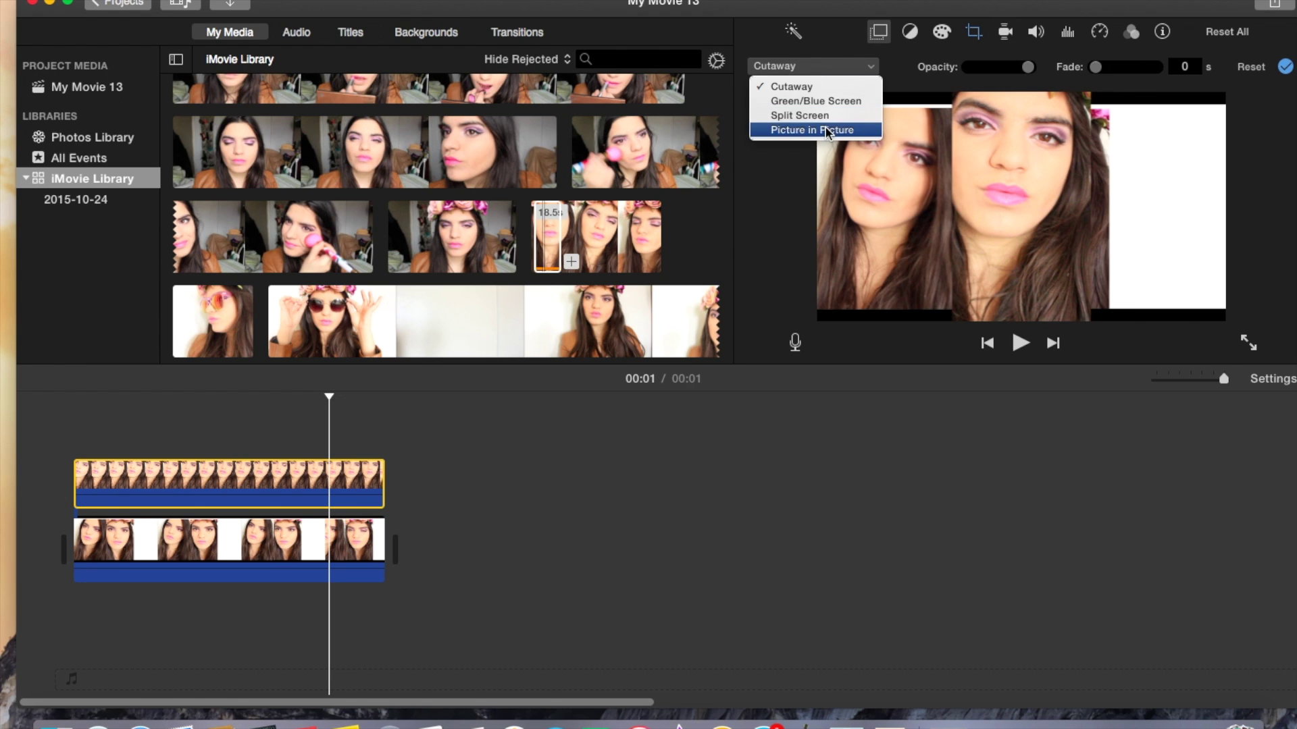
click(828, 129)
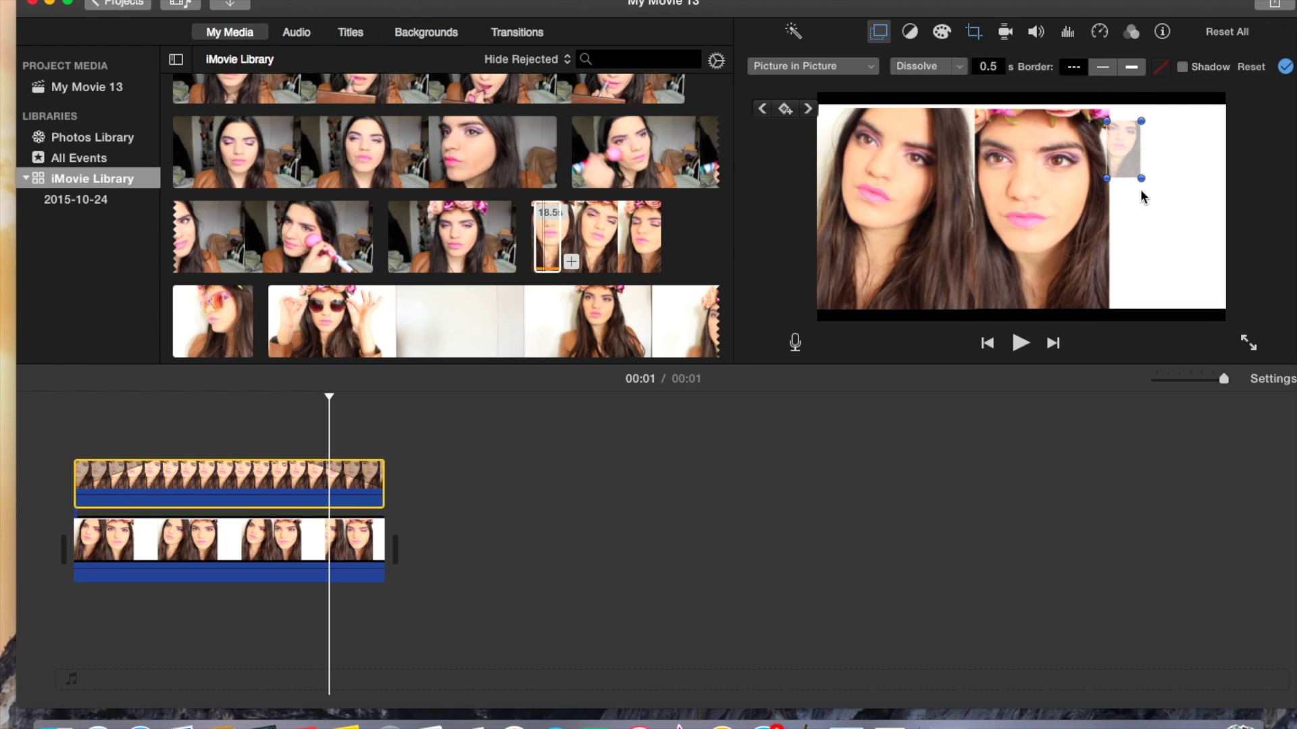
drag(1140, 180, 1238, 321)
drag(1181, 231, 1187, 157)
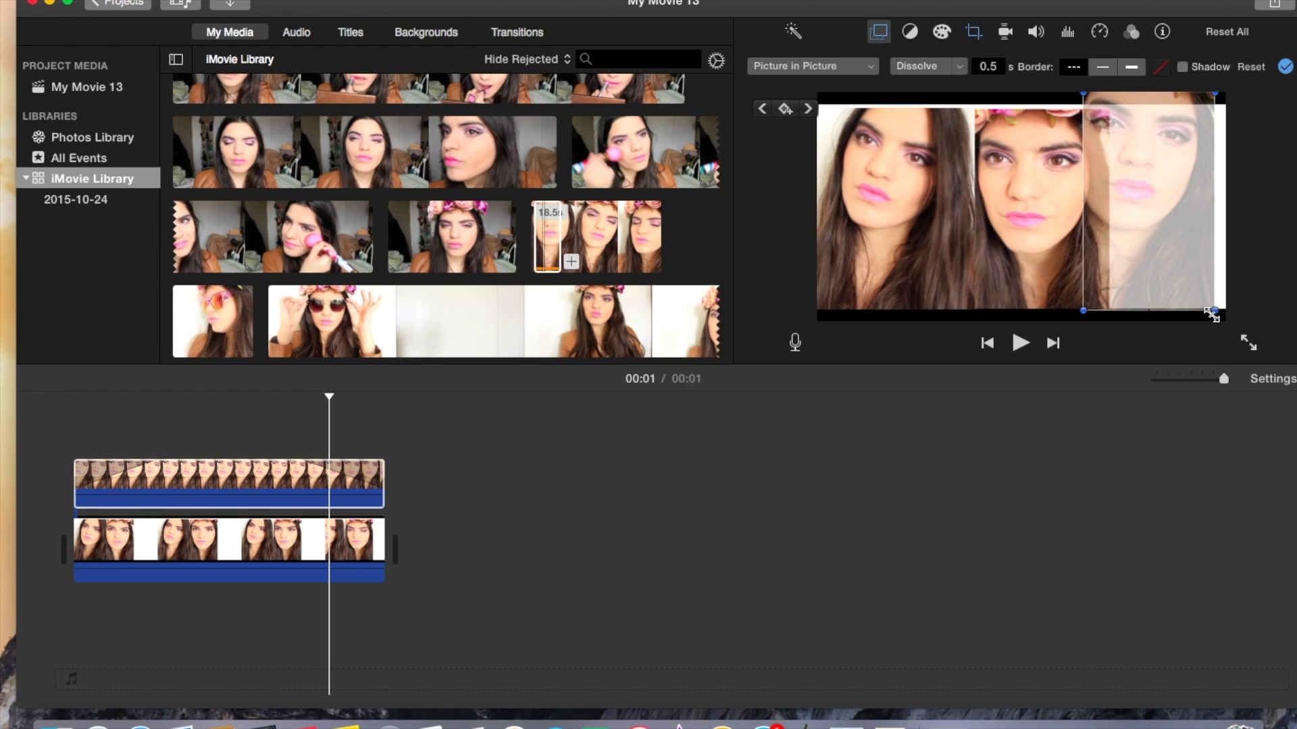
drag(1217, 315, 1203, 297)
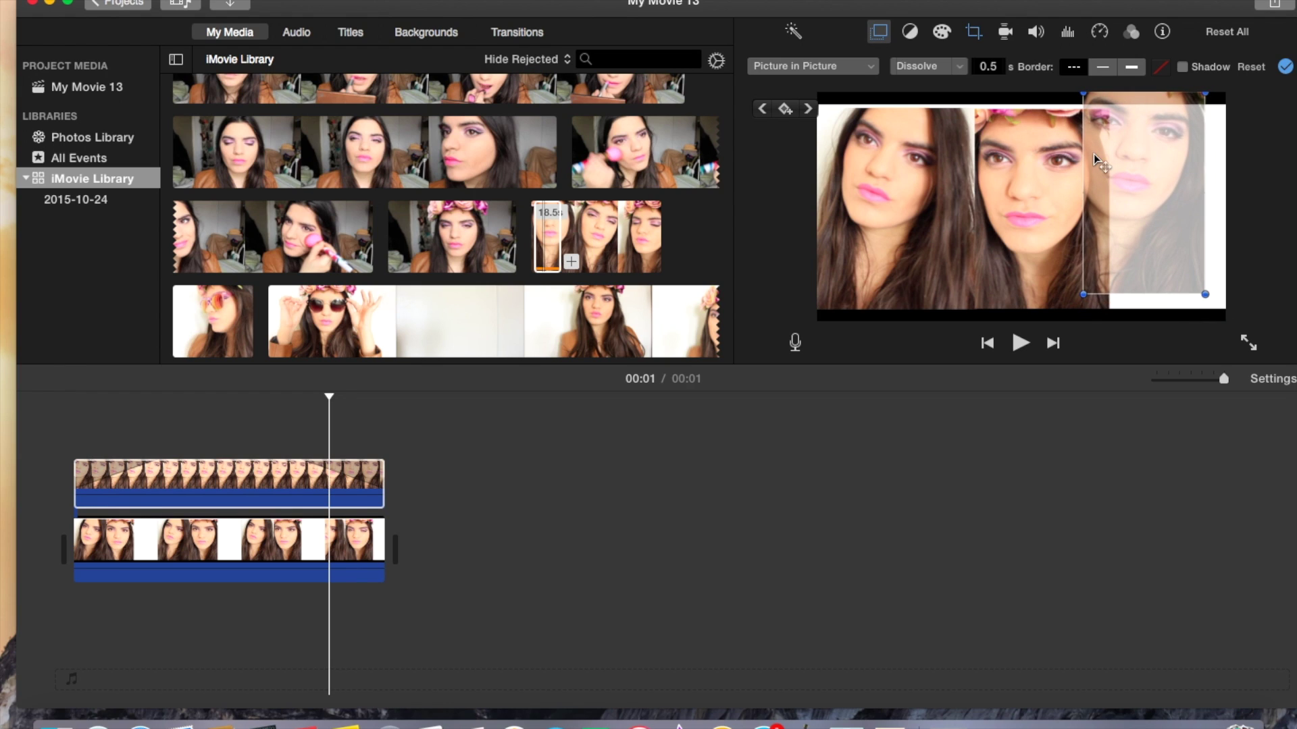
drag(1091, 150, 1118, 172)
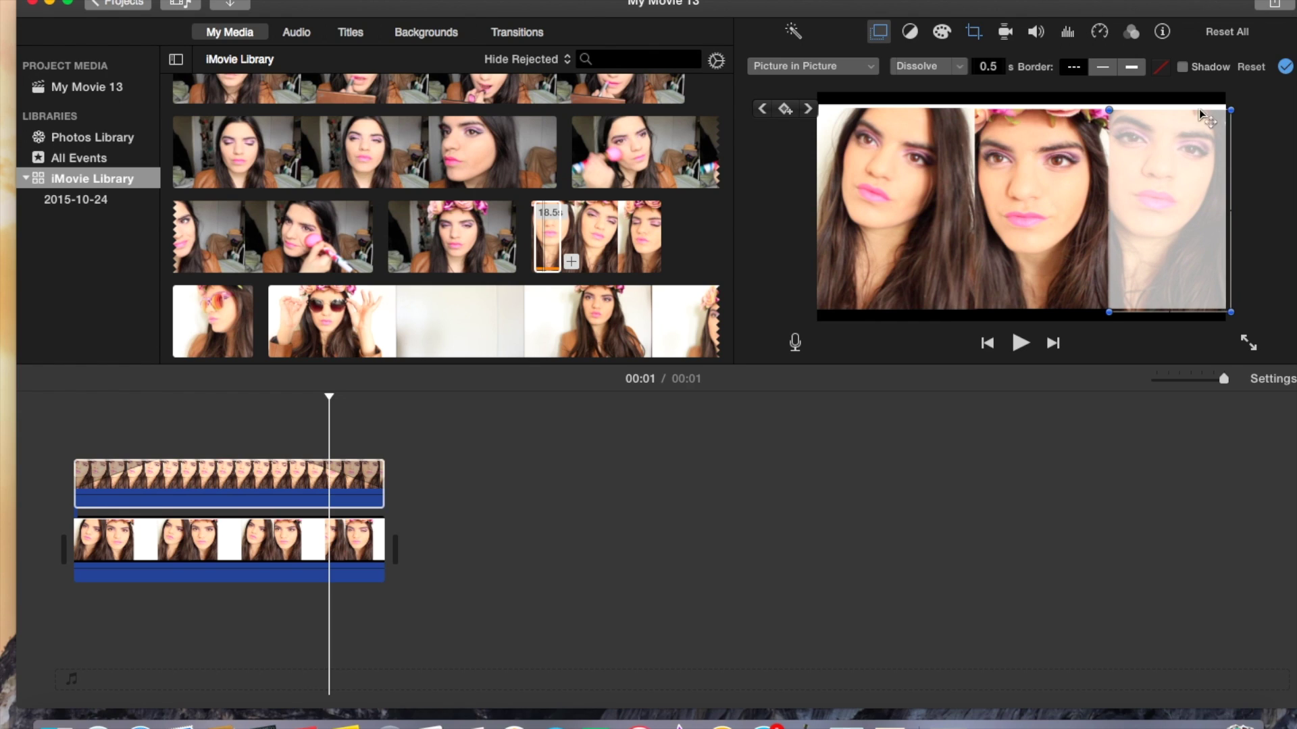
Snap the inset to the right edge and centre guide, sizing it to fill the right third.
drag(1231, 109, 1225, 115)
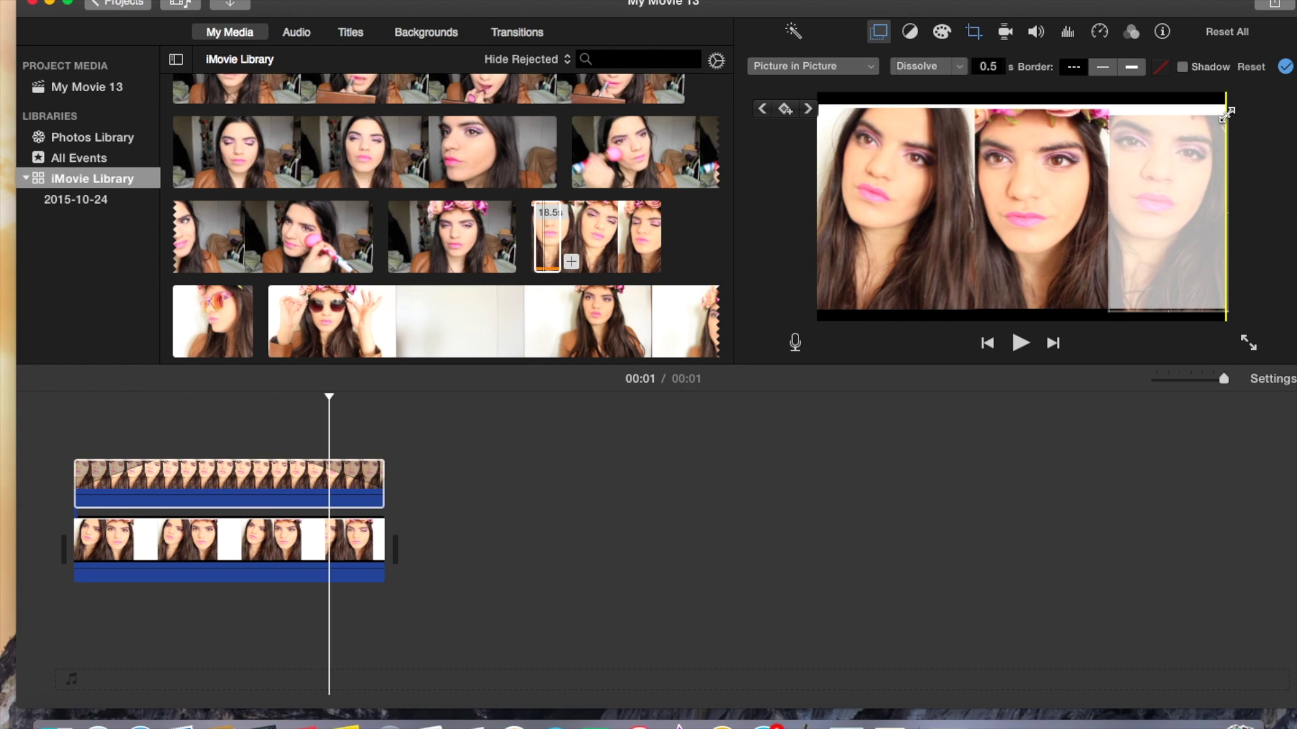
drag(1225, 115, 1224, 114)
drag(1156, 168, 1156, 164)
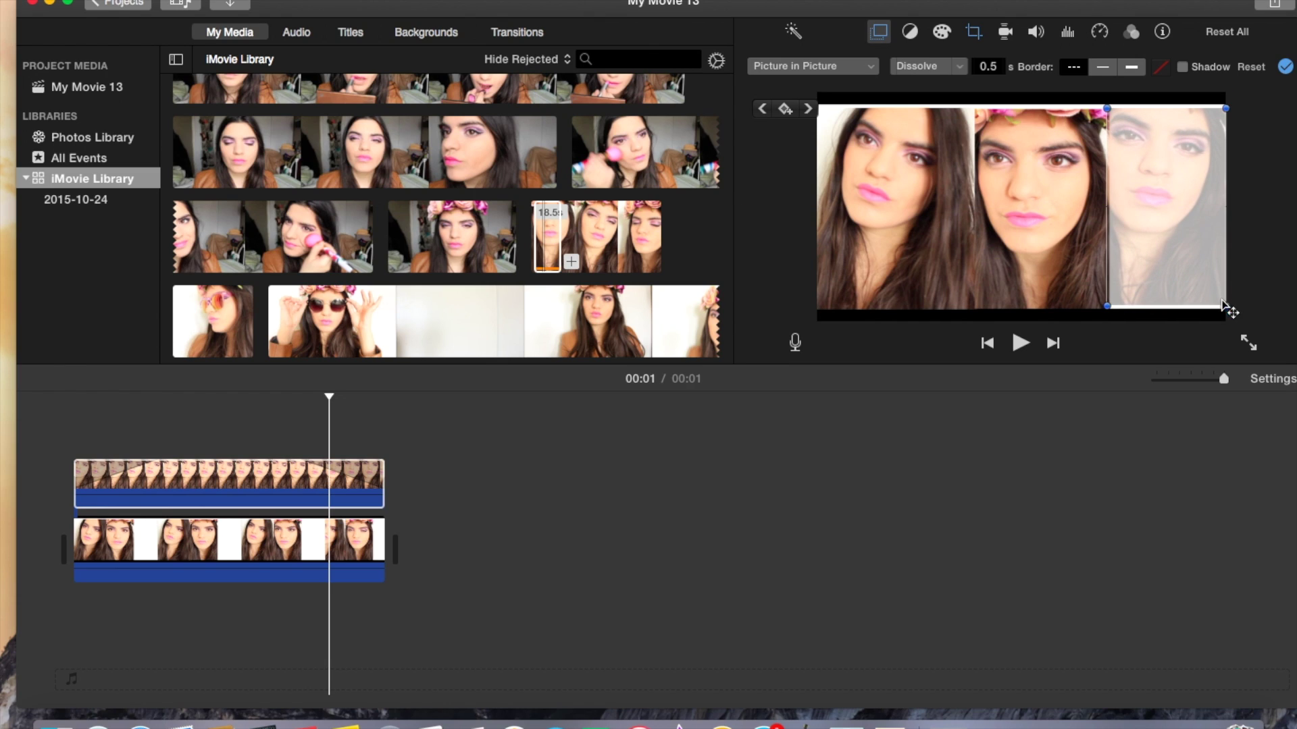
drag(1222, 301, 1228, 310)
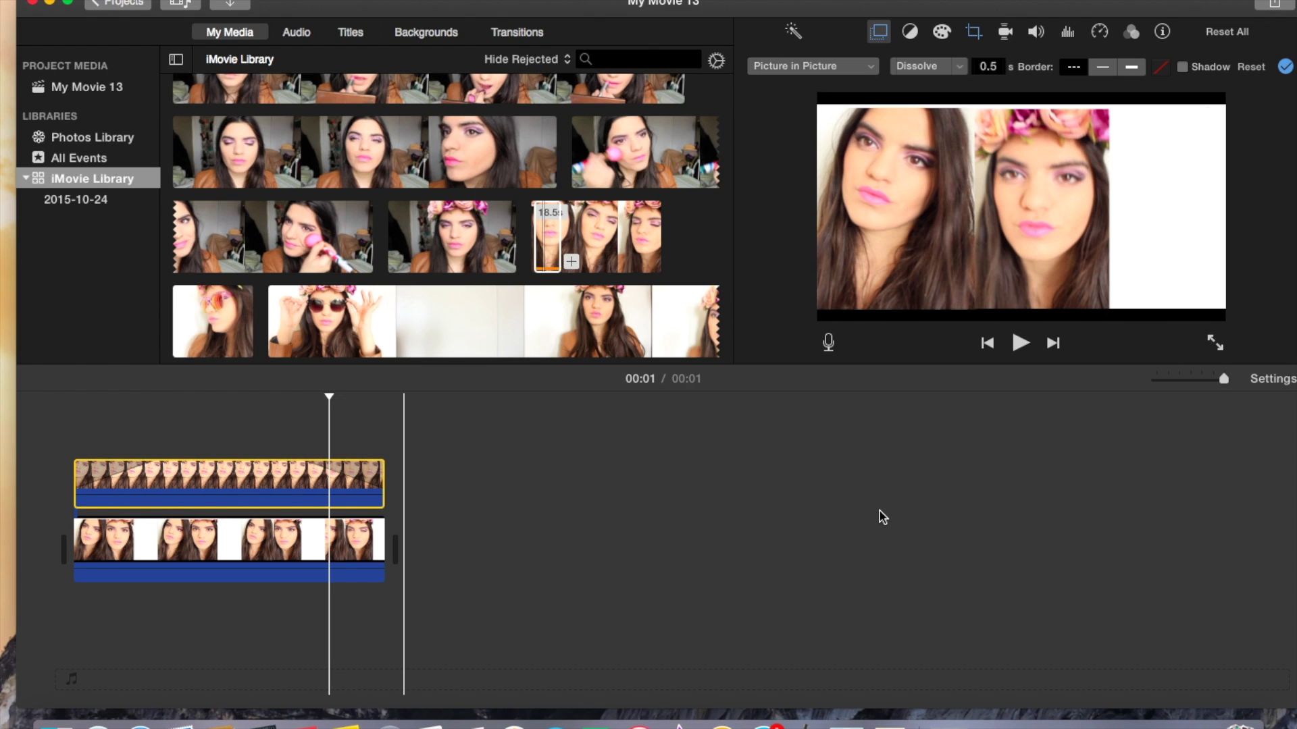
Set the inset's dissolve duration to 0 seconds.
click(998, 66)
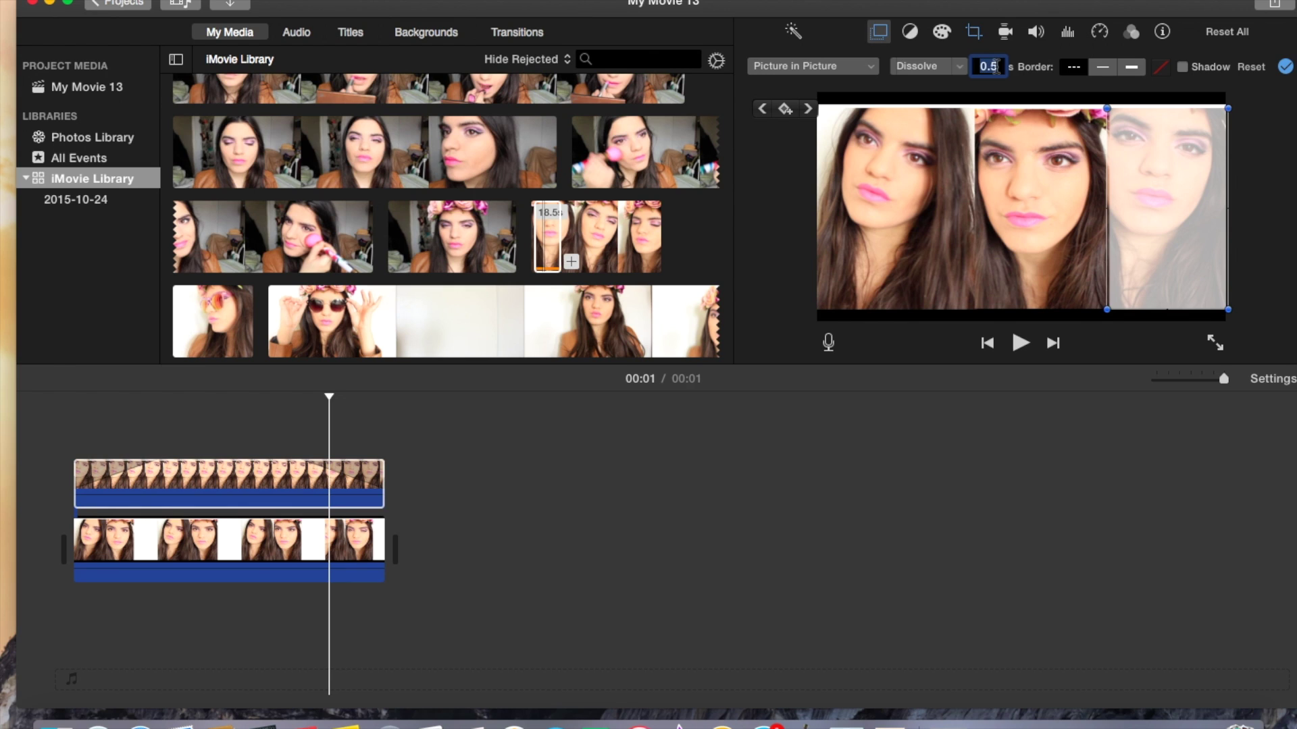
text(0)
key(Return)
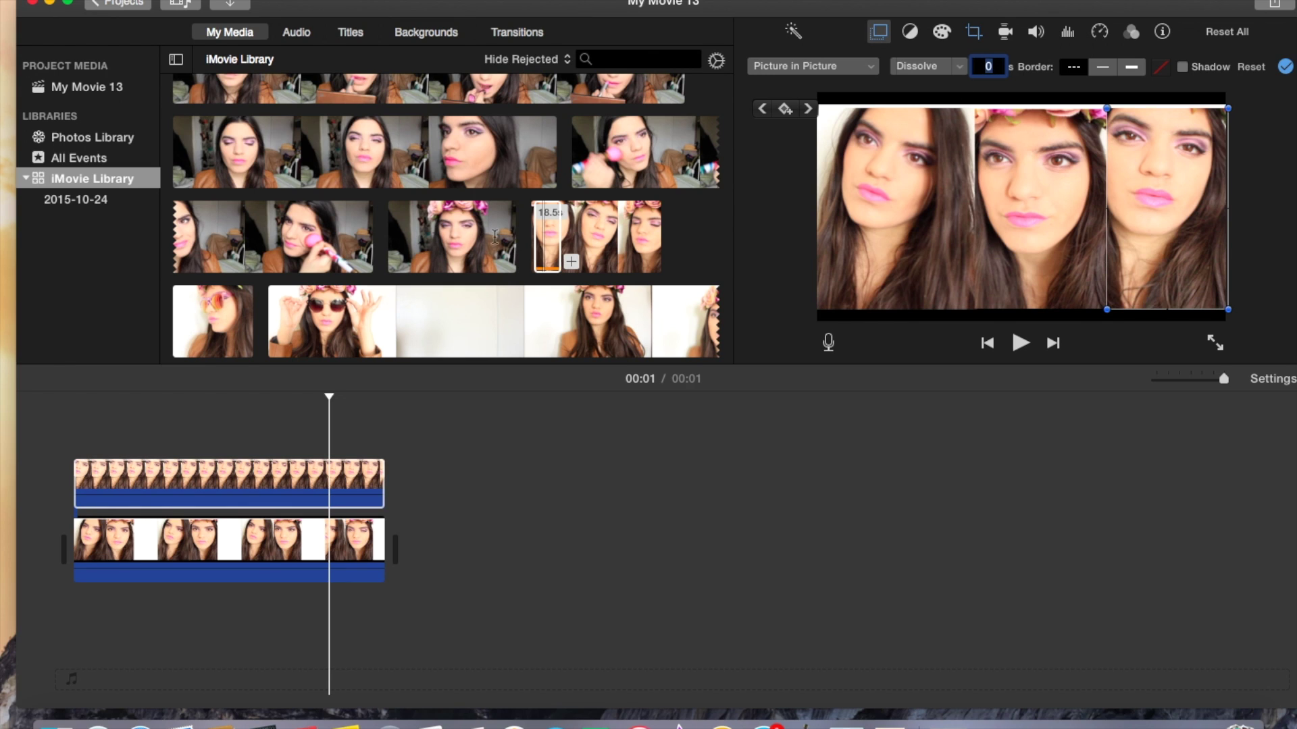
click(650, 505)
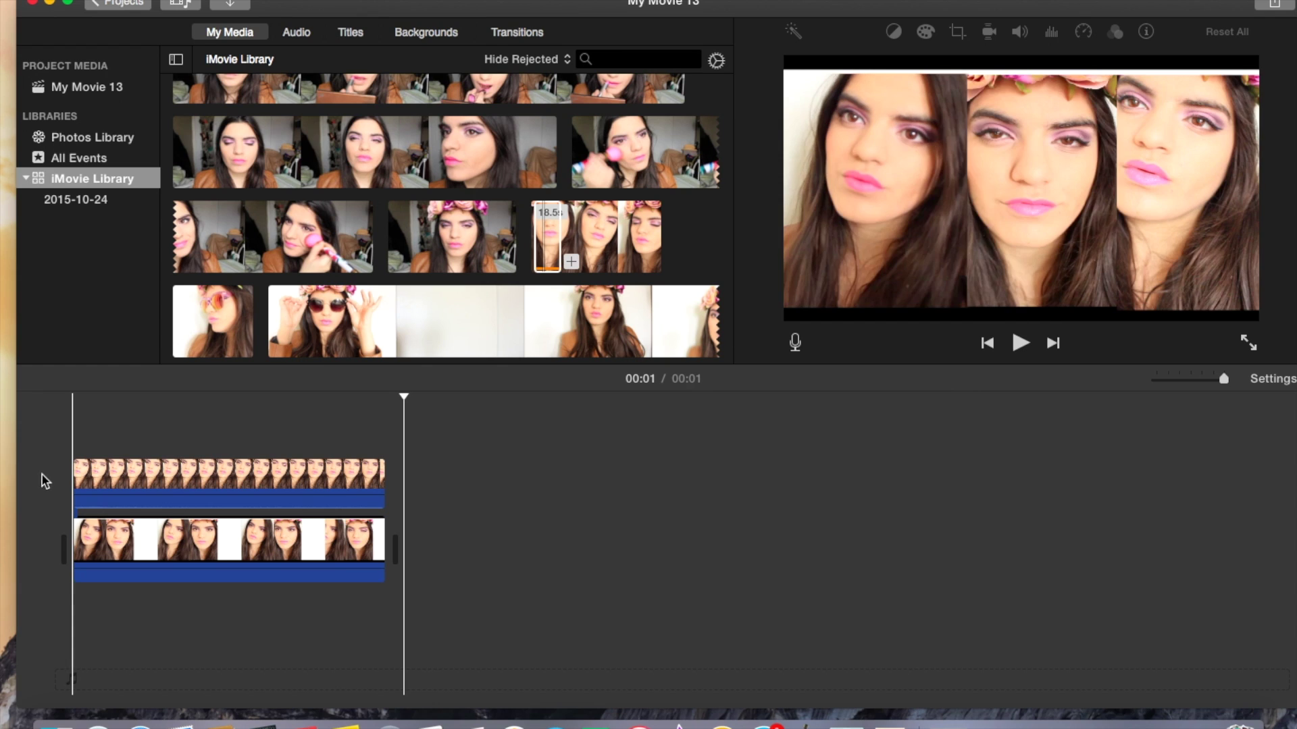
Play the three-face split screen from the start to preview it.
click(76, 473)
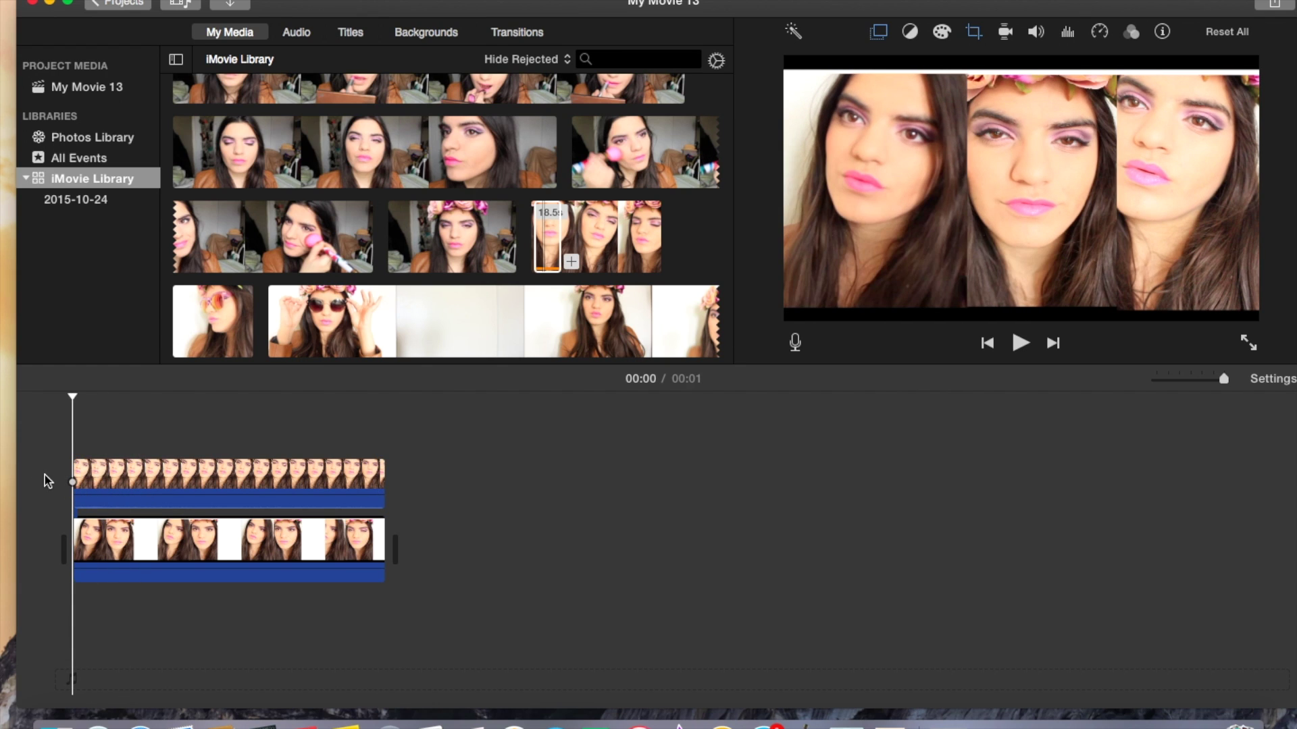
key(space)
key(space)
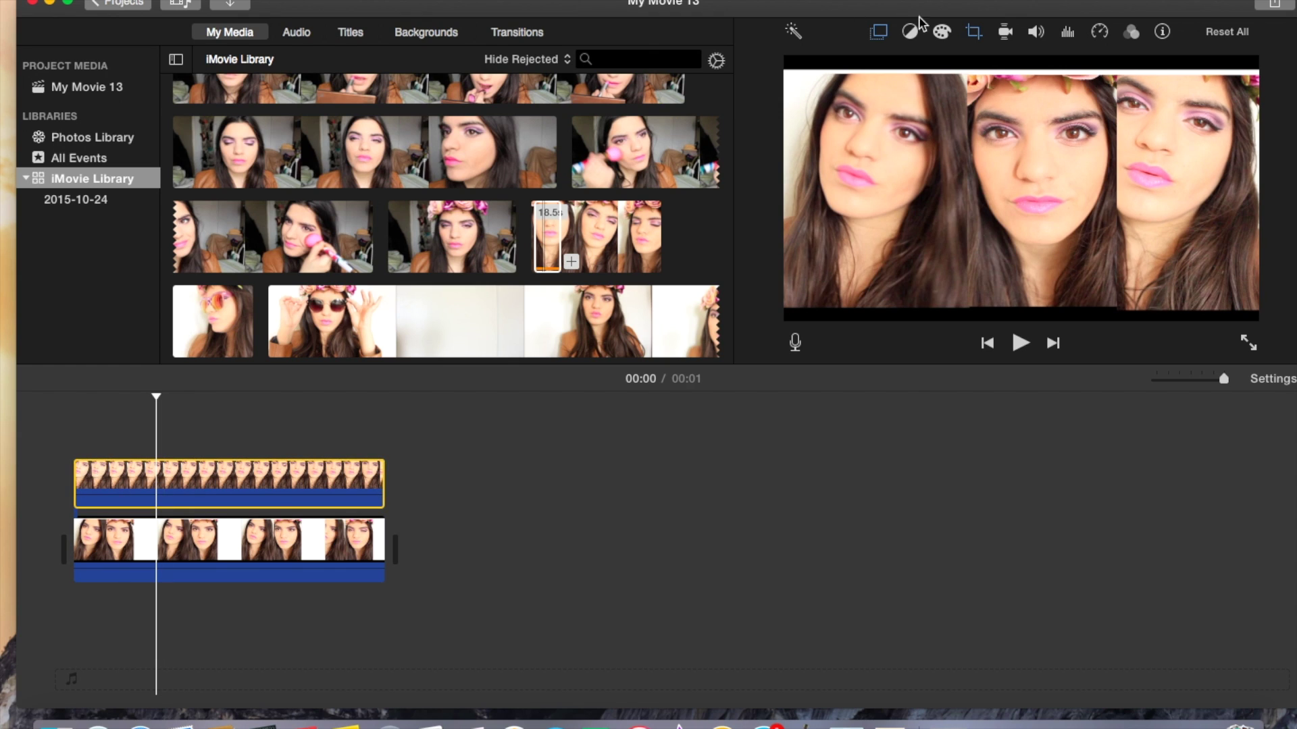
click(1035, 33)
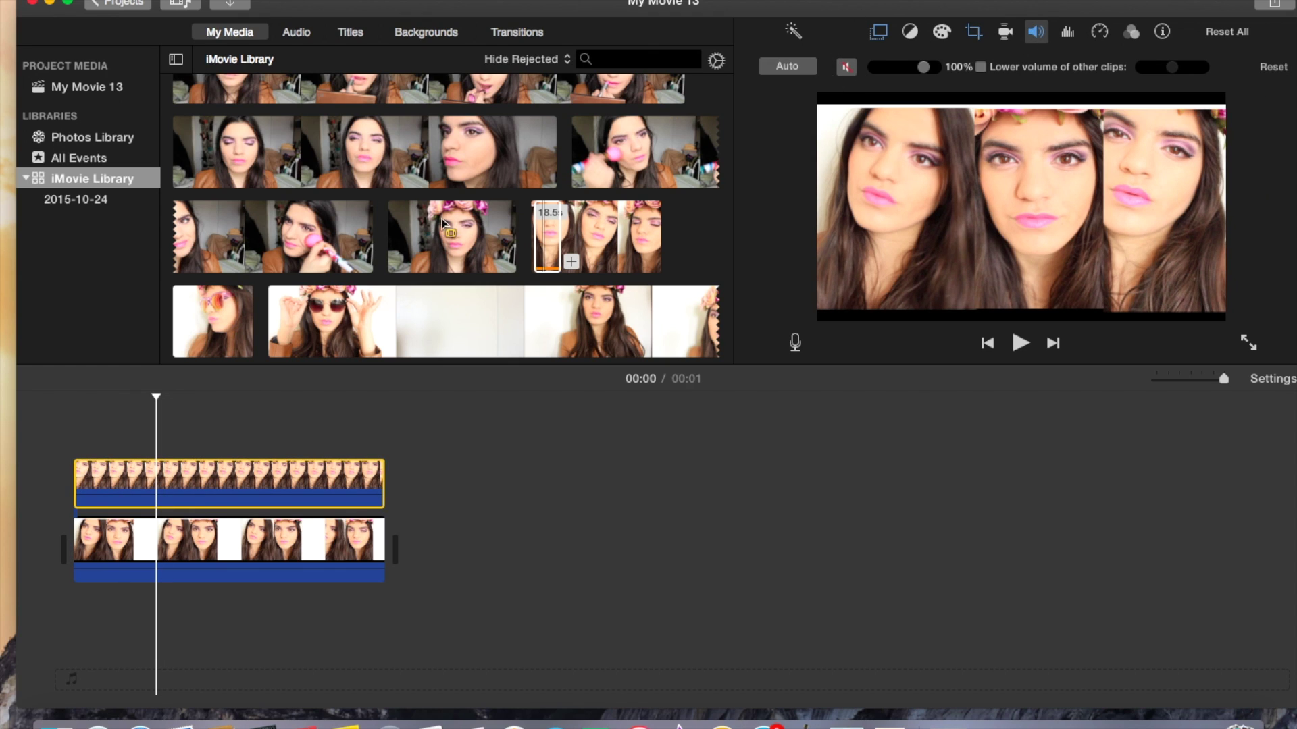
click(66, 432)
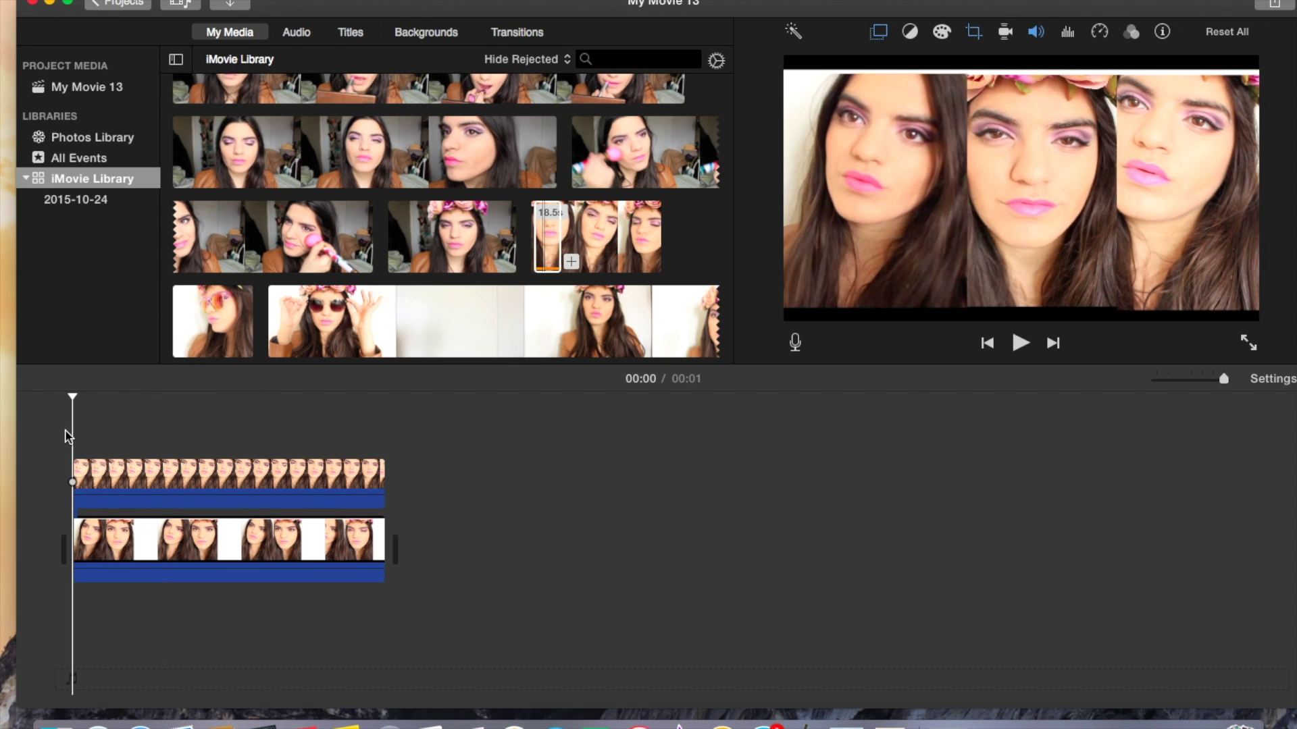
key(space)
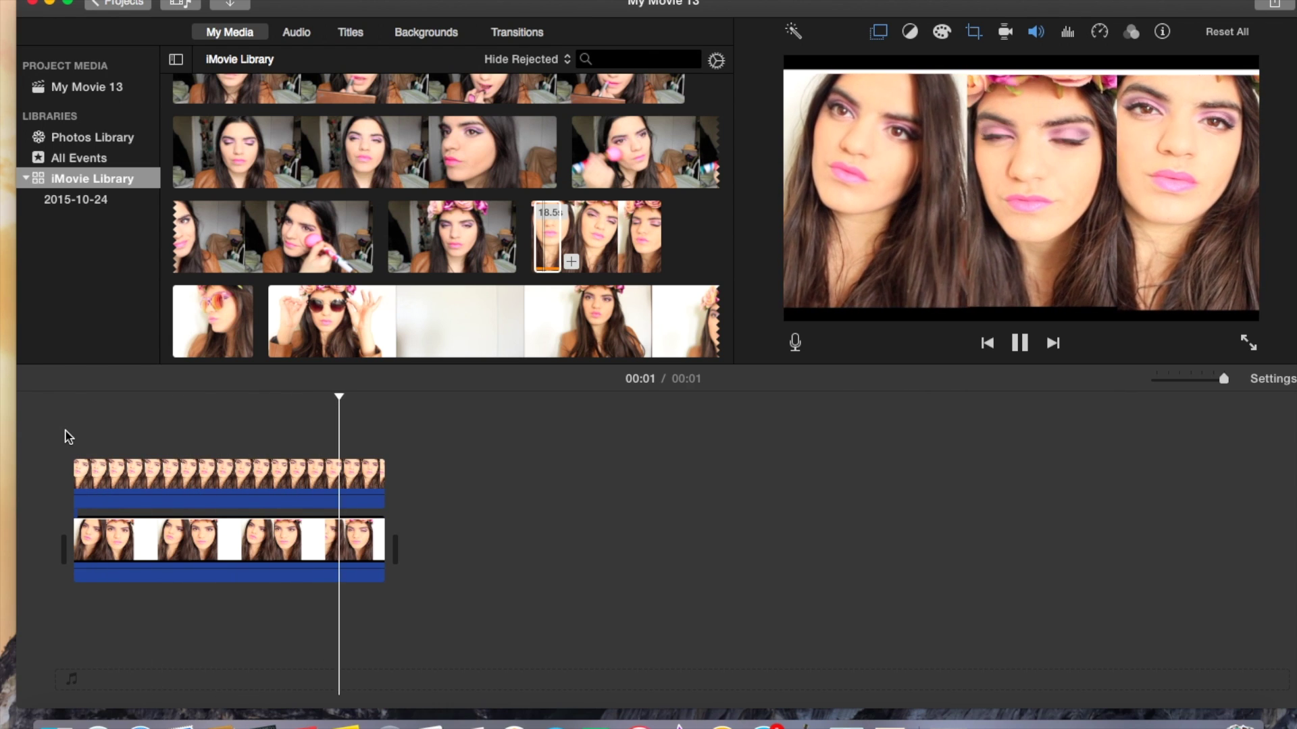
click(65, 431)
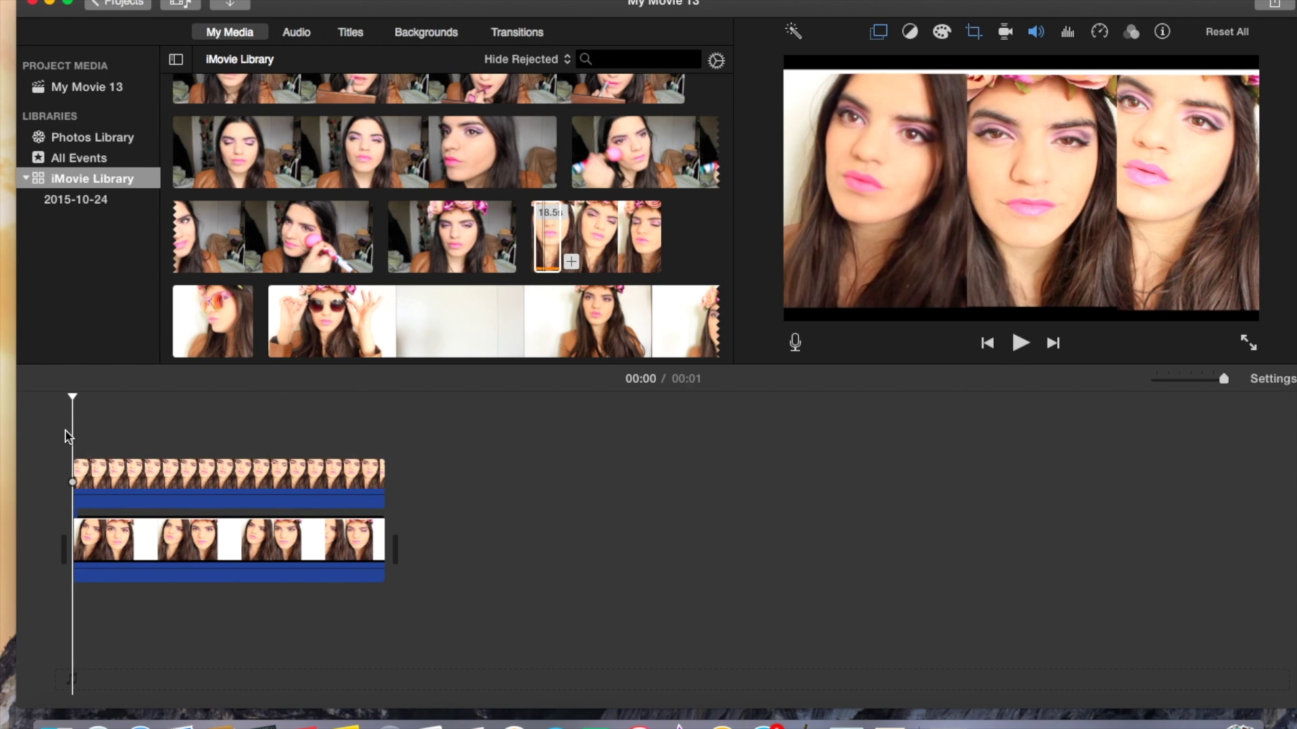
key(space)
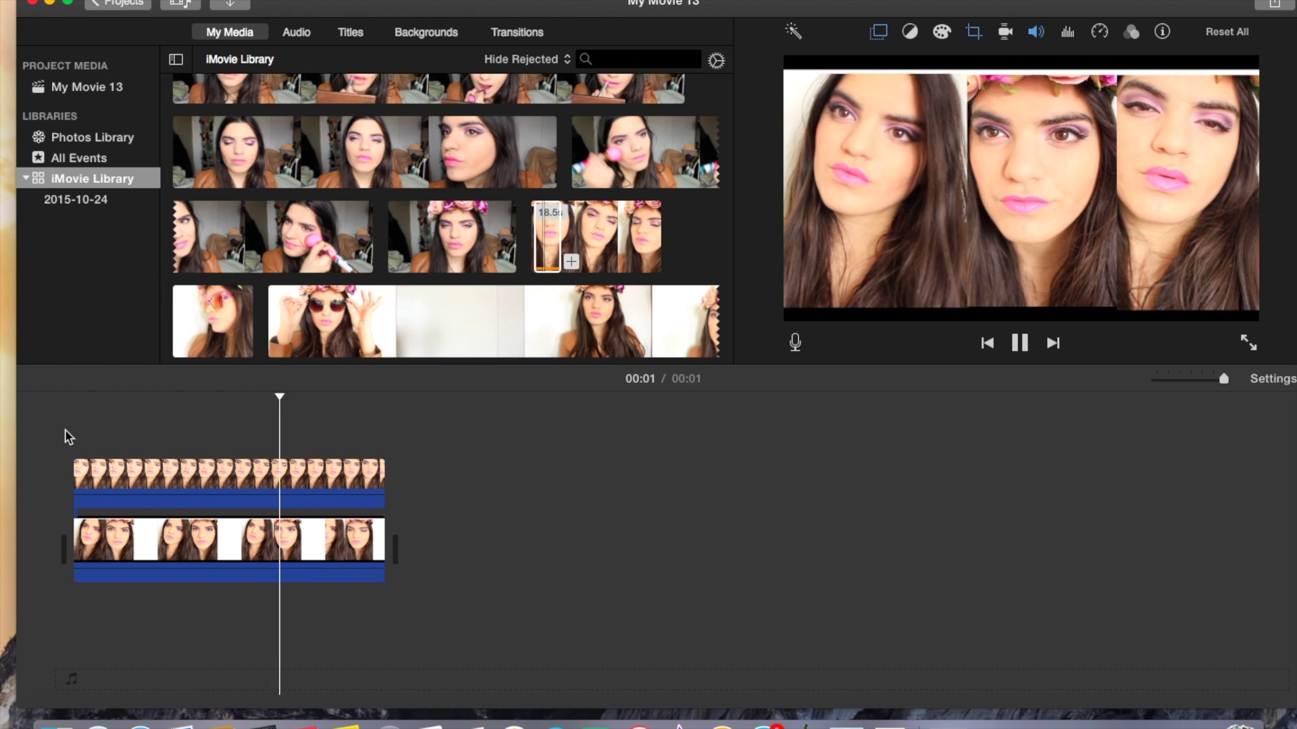
Replay the movie, then bring up File export settings for My Movie 13 at 1080p, High quality.
key(space)
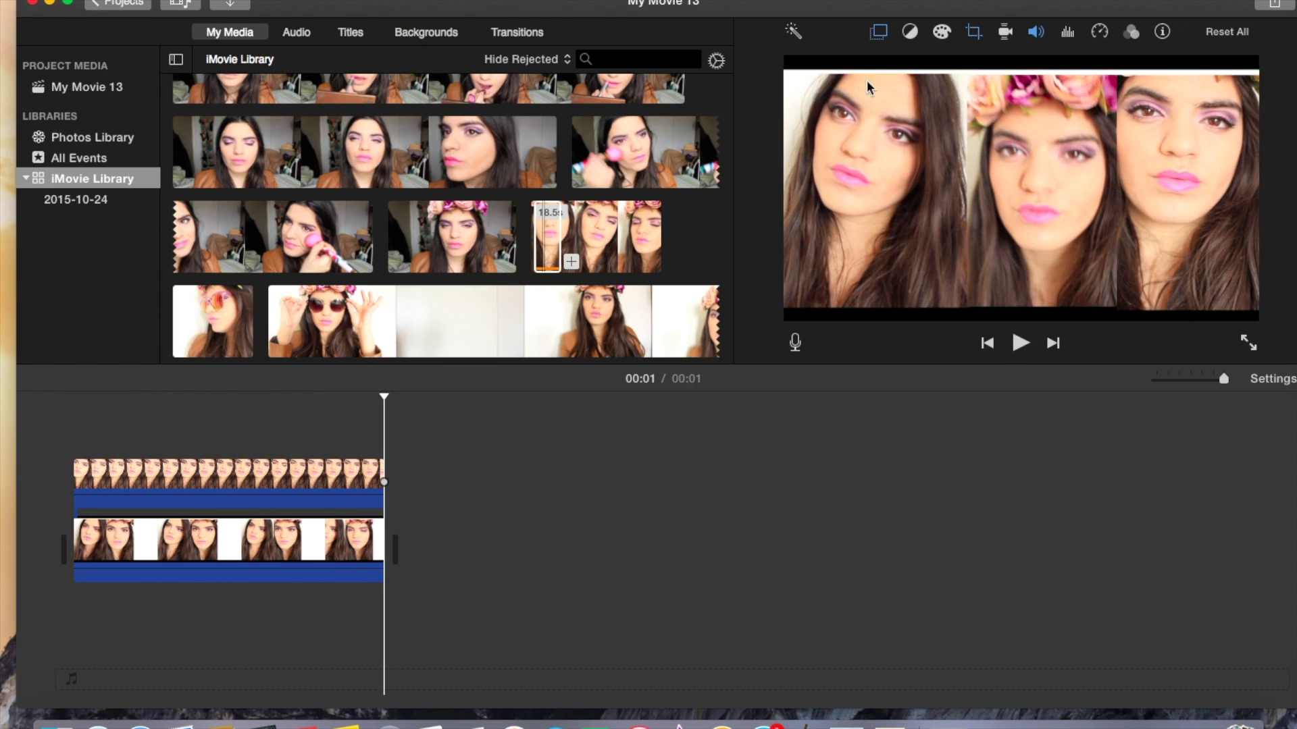
click(1274, 5)
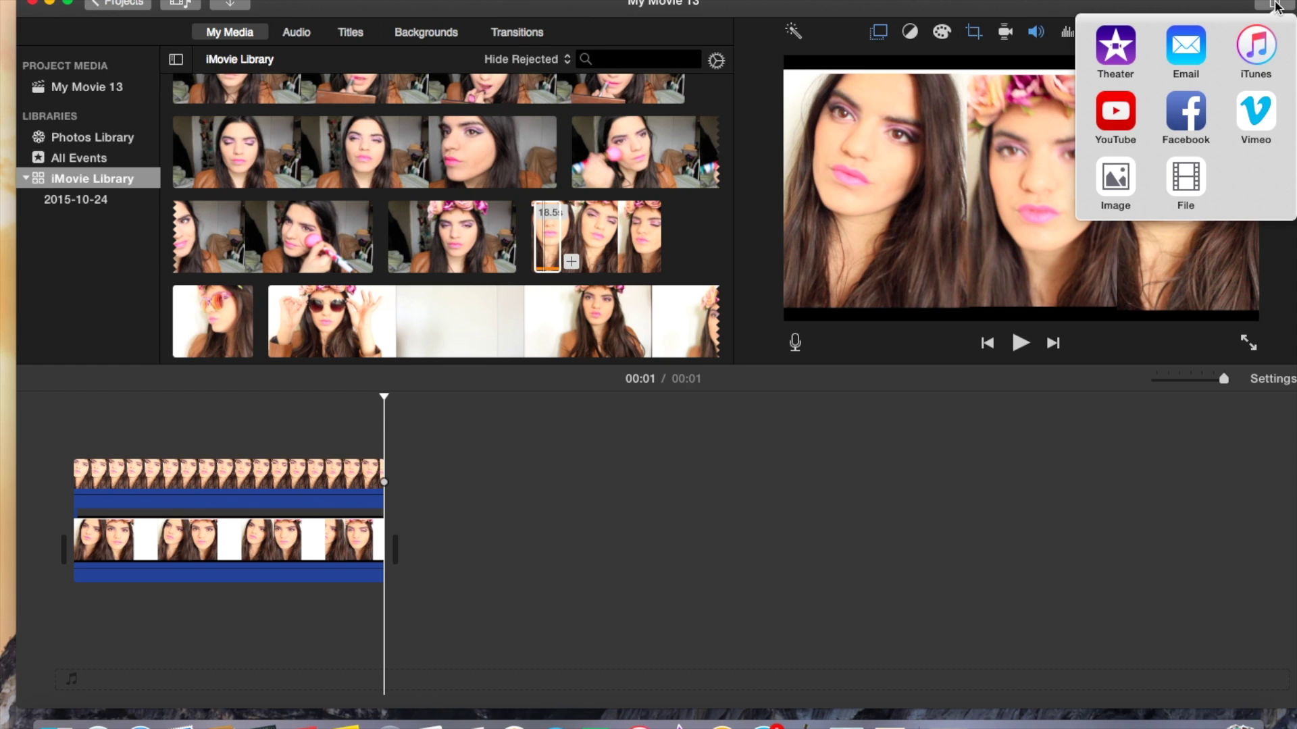
click(1182, 179)
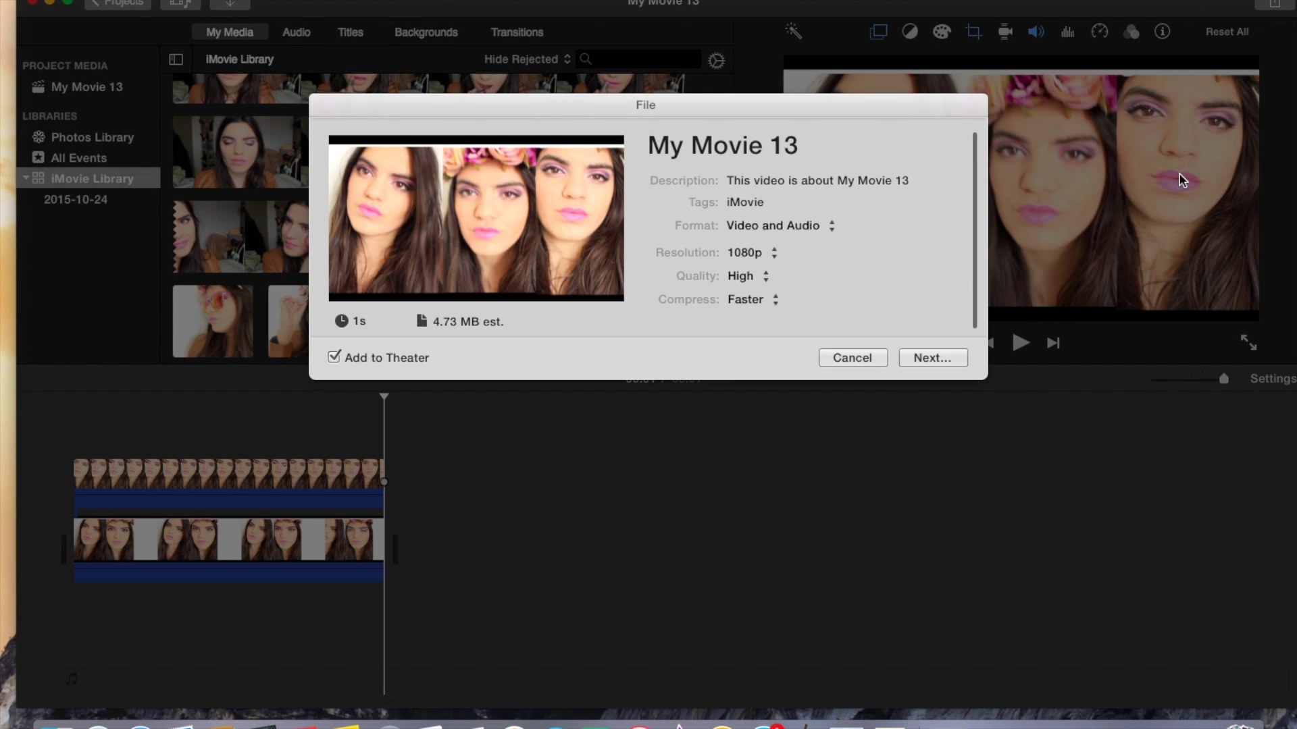